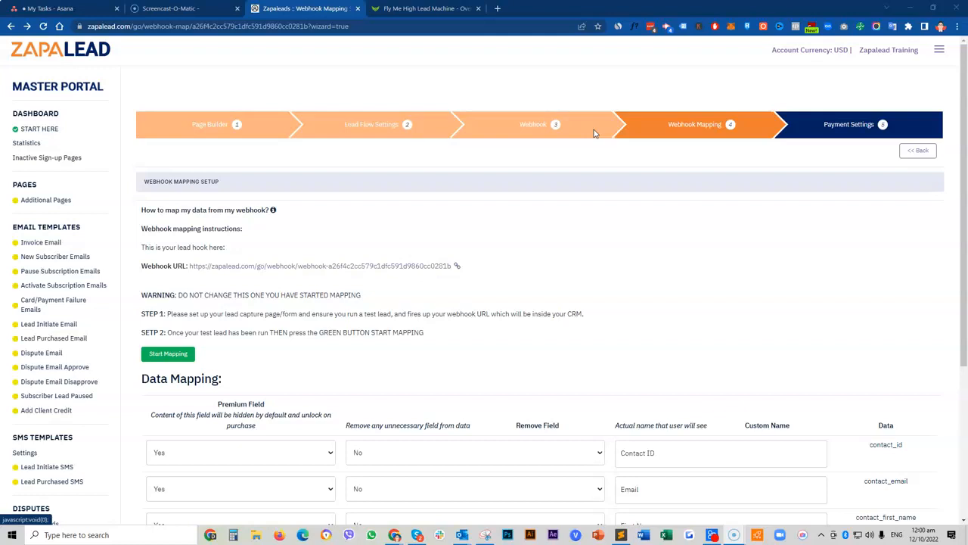
Step: Switch to the 'Fly Me High Lead Machine' tab showing ActiveCampaign's Site > Pages overview
click(525, 129)
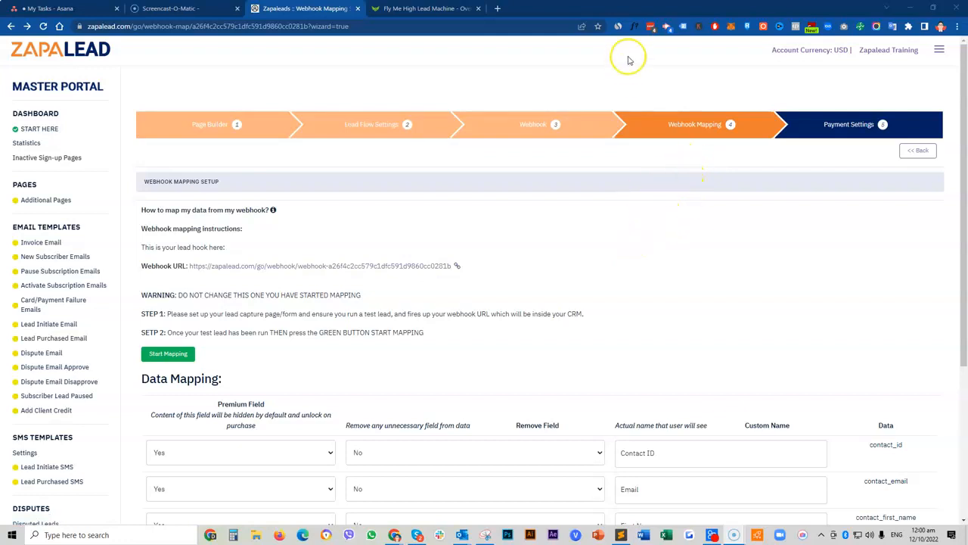
click(424, 8)
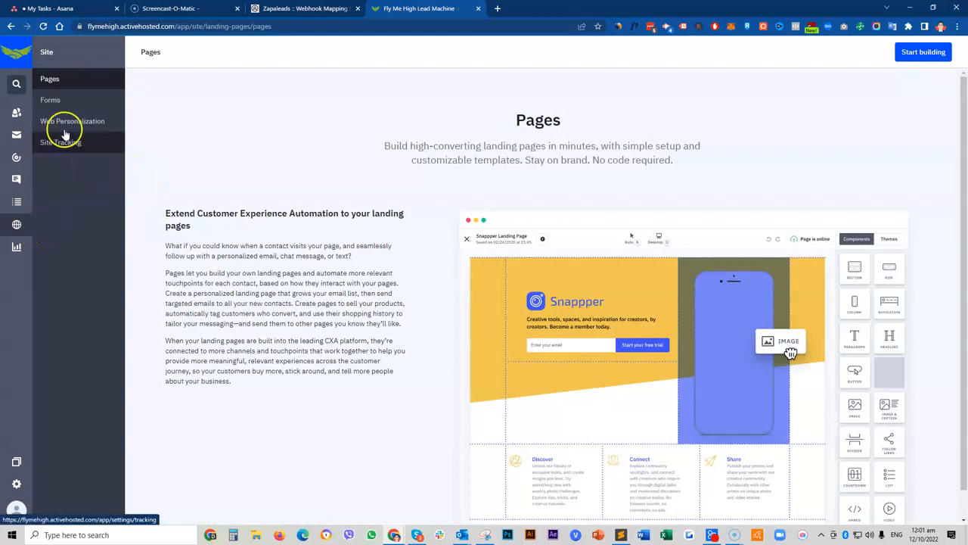
Step: Create an inline form named 'ZapaLead Subs' that subscribes contacts to the TEST list
click(64, 105)
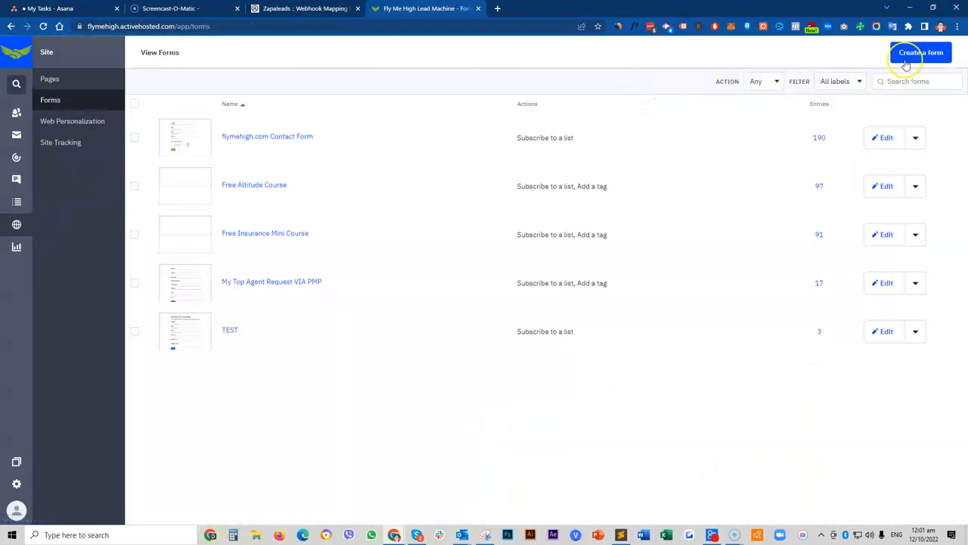
click(931, 55)
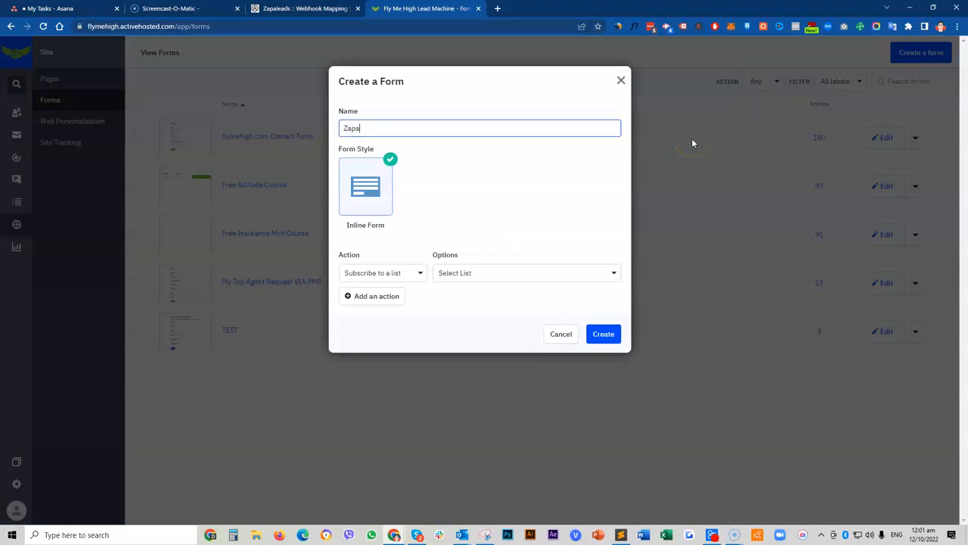
text(ZapaLeas)
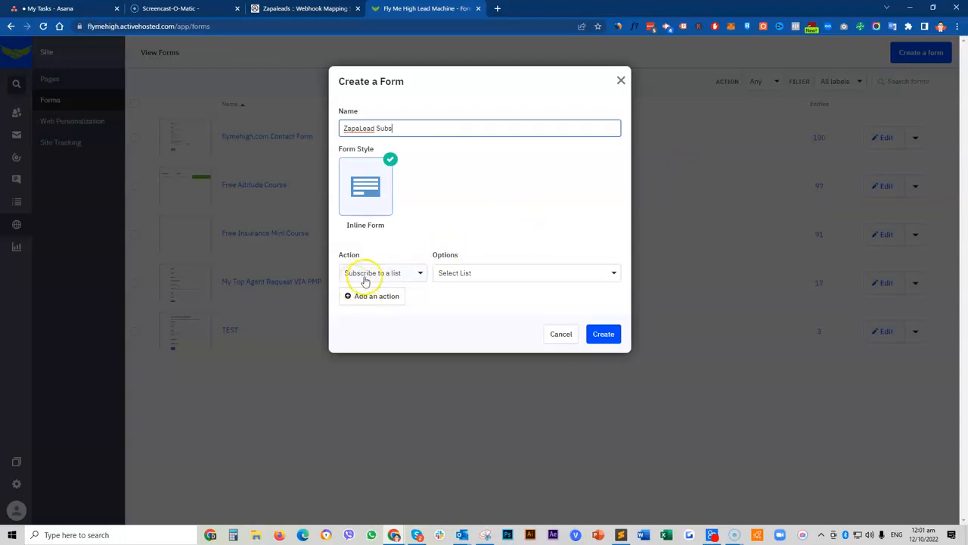
click(497, 271)
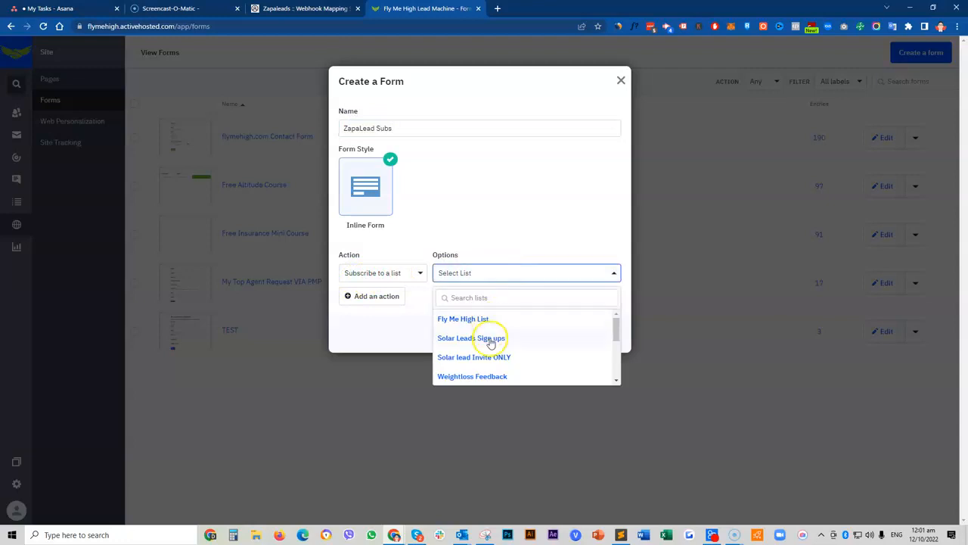
scroll(484, 344, down, 5)
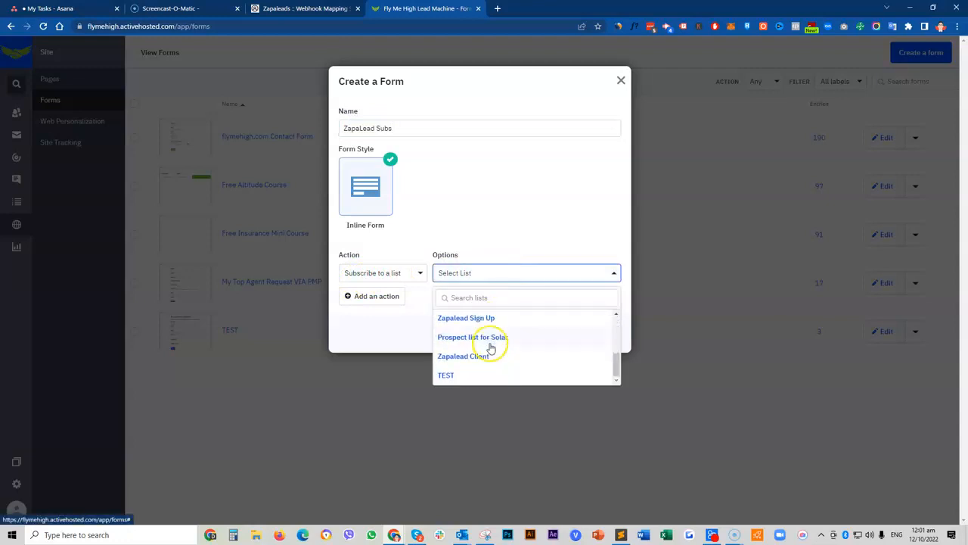
click(459, 374)
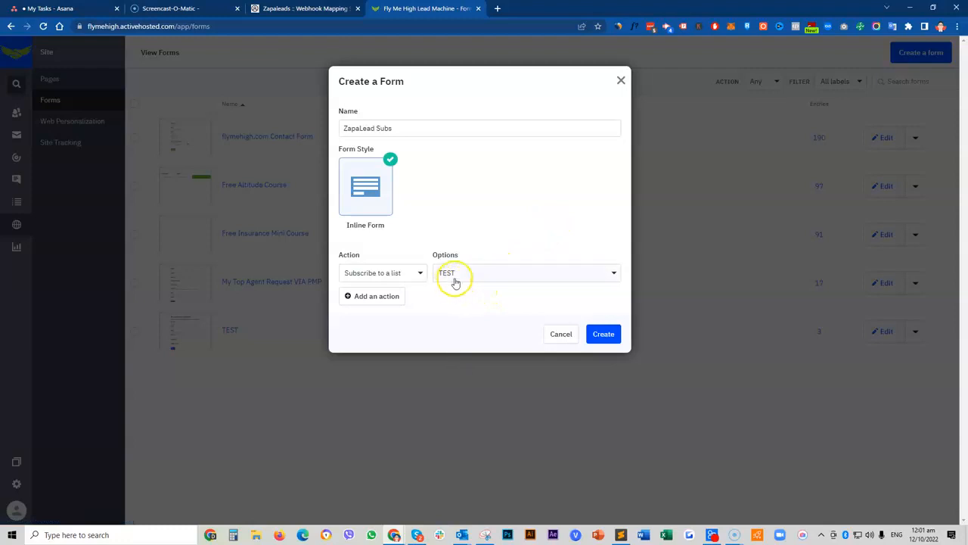
click(604, 334)
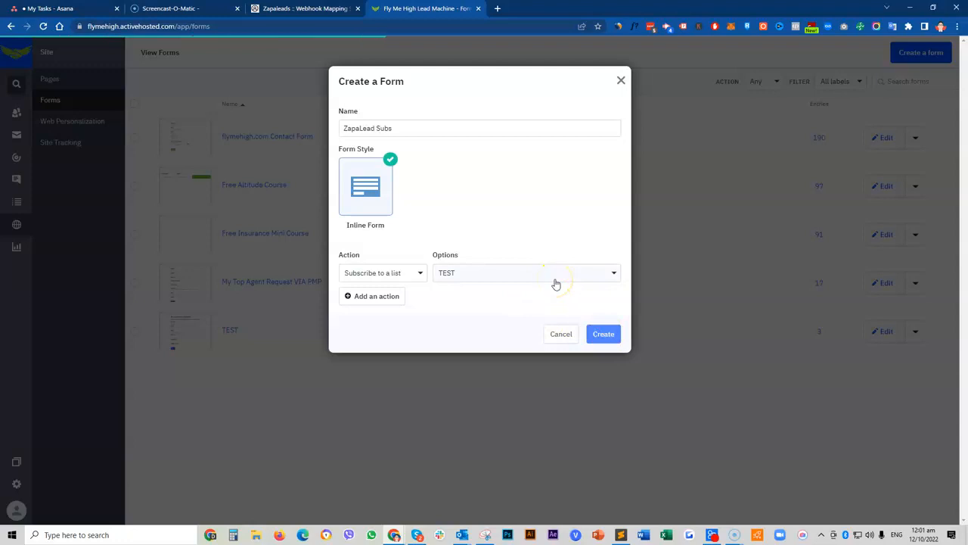
click(604, 334)
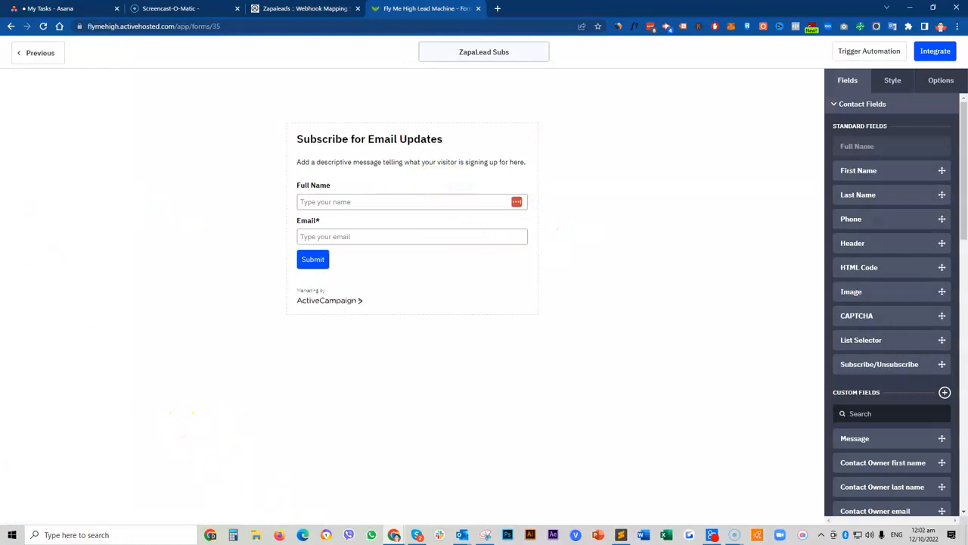
Step: Add a Phone field below Email and a Lead Cities field above Submit, then go to Integrate
key(super+d)
key(super+d)
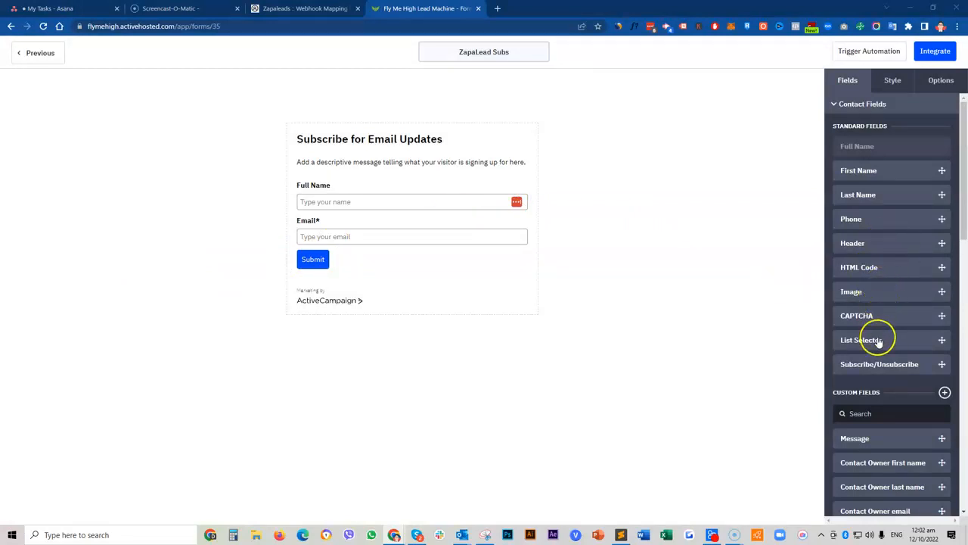
drag(865, 219, 383, 242)
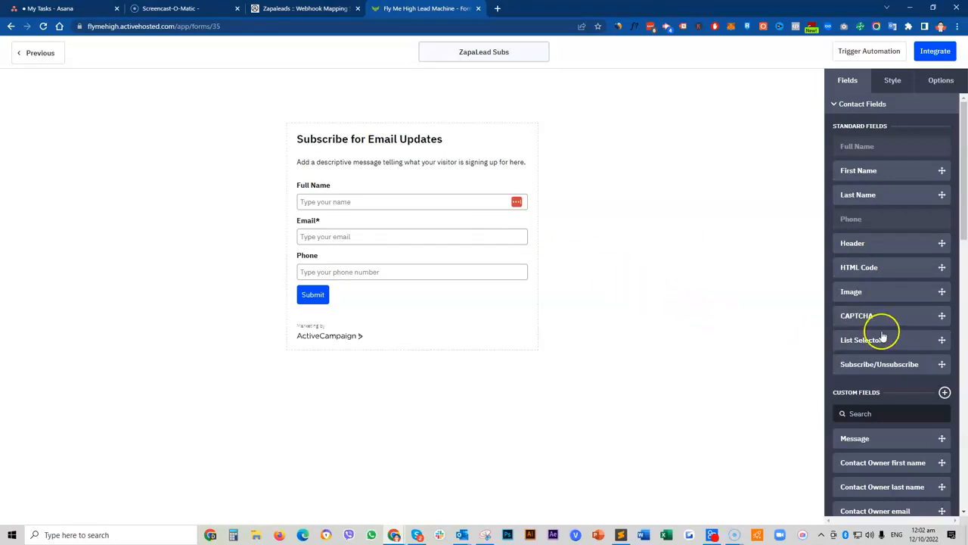
scroll(878, 329, down, 2)
scroll(878, 328, down, 1)
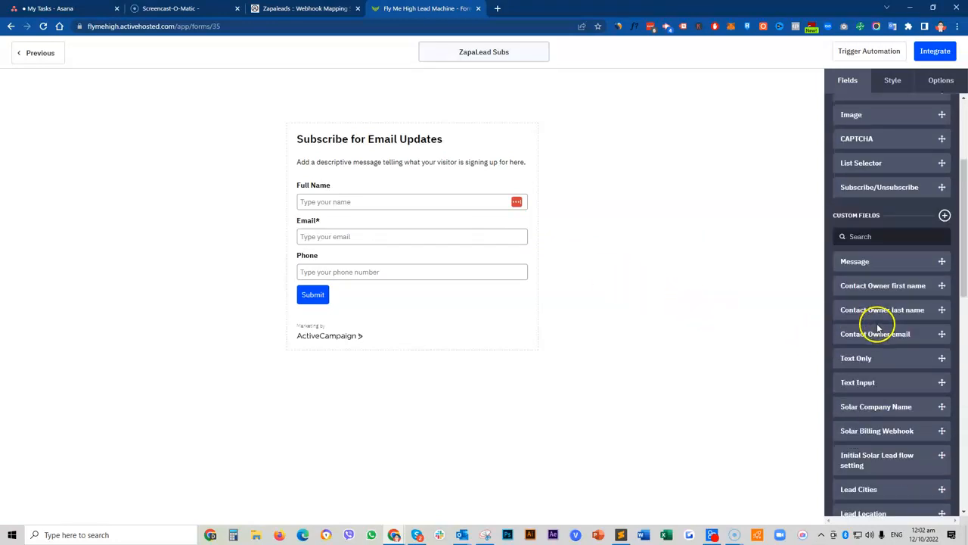
drag(865, 470, 362, 280)
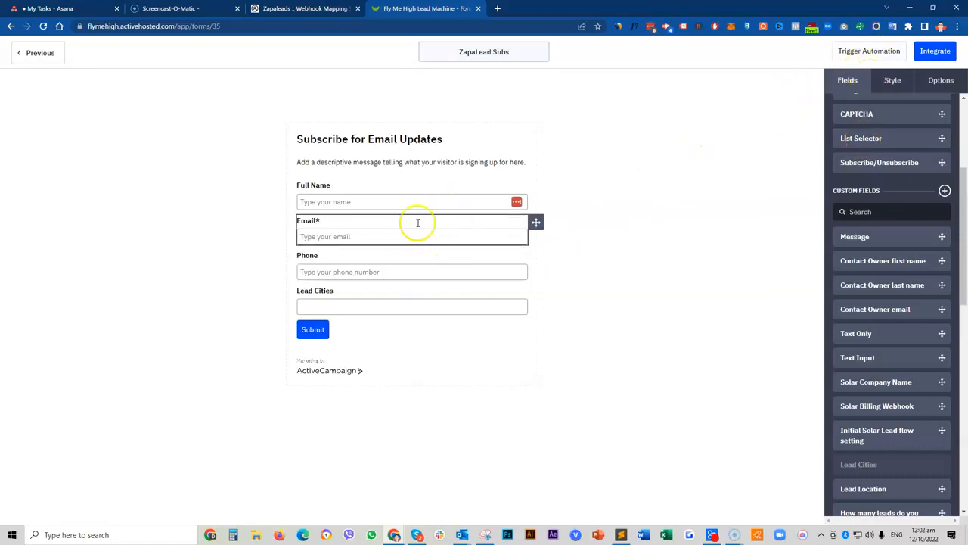
click(934, 58)
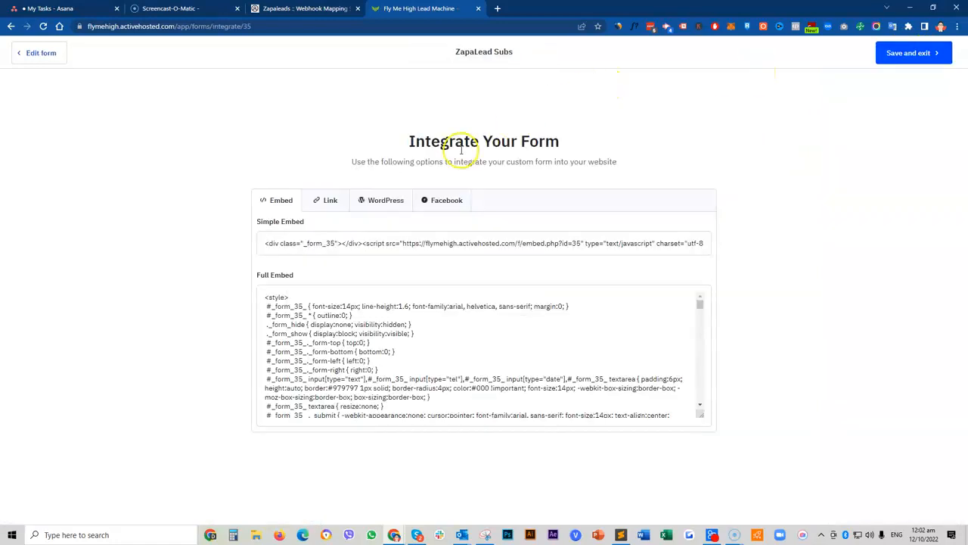
Step: Copy the form's shareable link and load it in a new browser tab
click(331, 207)
click(345, 240)
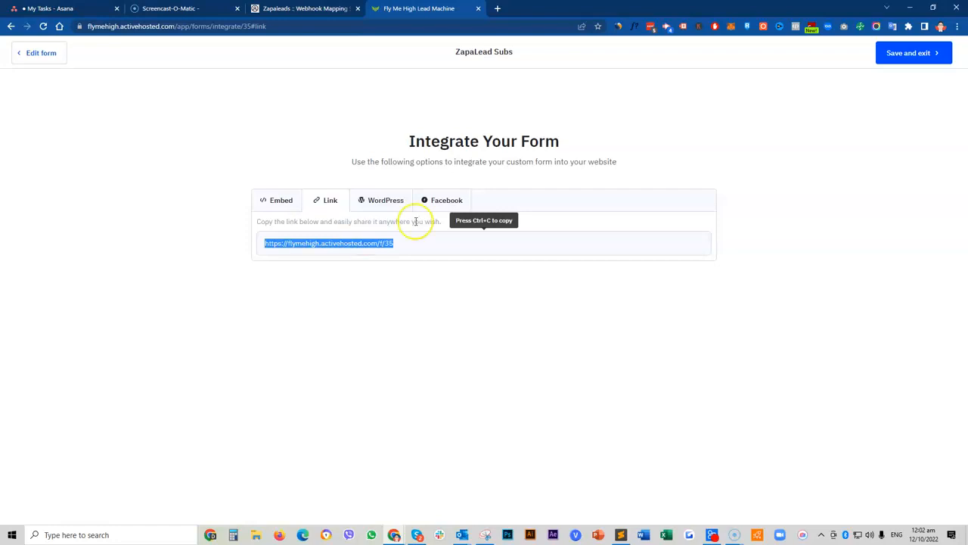
click(272, 200)
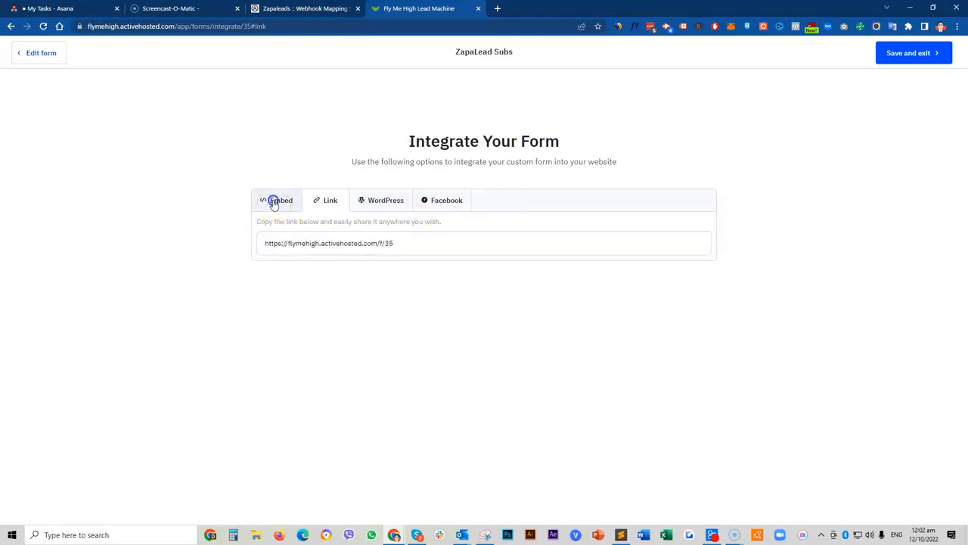
click(331, 204)
click(340, 240)
key(ctrl+c)
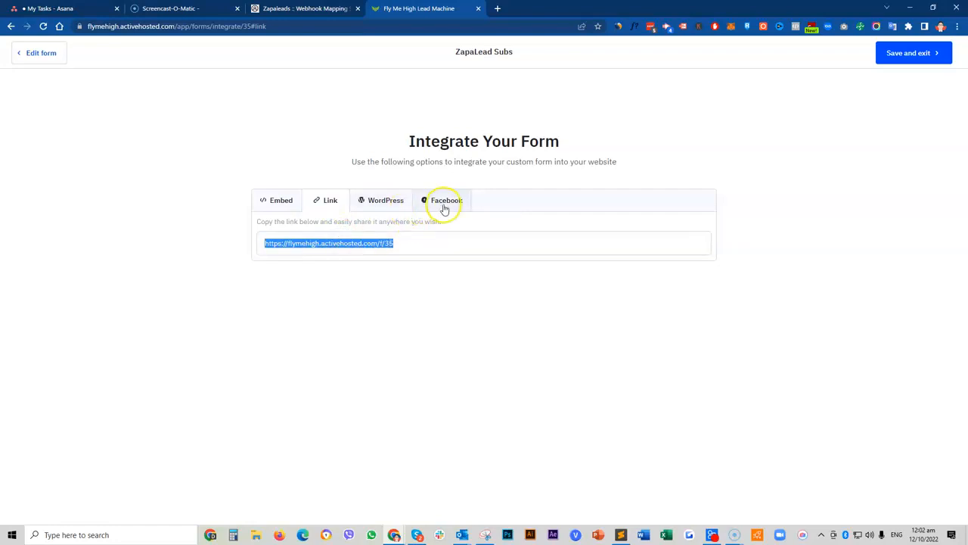
click(497, 10)
key(ctrl+v)
key(Return)
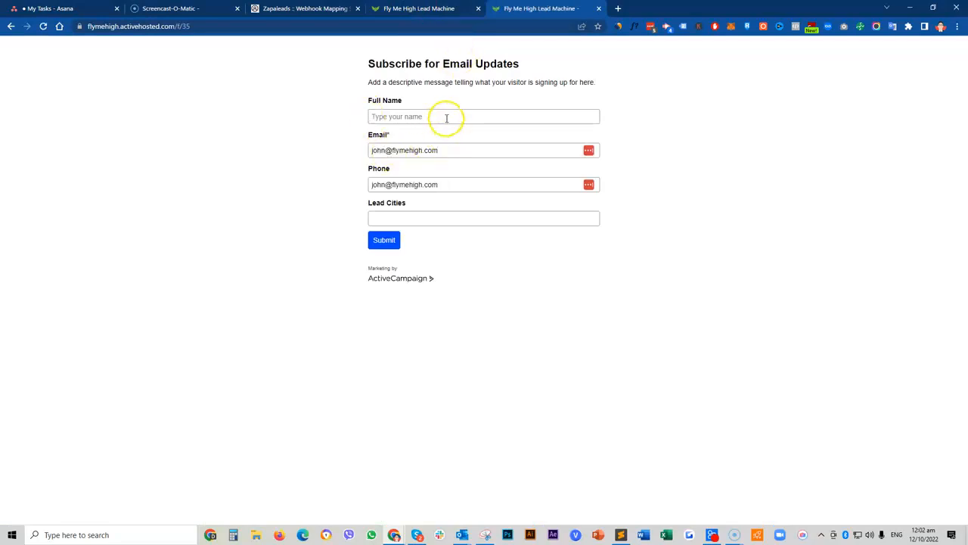
Step: Clear the autofilled Email and Phone fields on the live form
click(434, 145)
drag(438, 155, 340, 153)
key(BackSpace)
click(308, 174)
drag(435, 184, 328, 174)
key(BackSpace)
click(328, 174)
Step: Check the Zapalead webhook mapping tab and return to the form's Integrate page
click(305, 9)
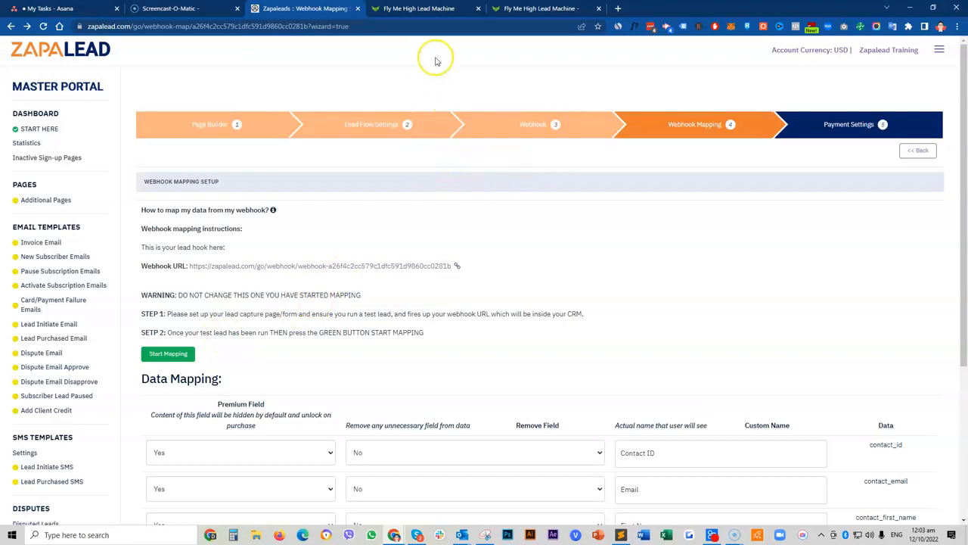
click(422, 8)
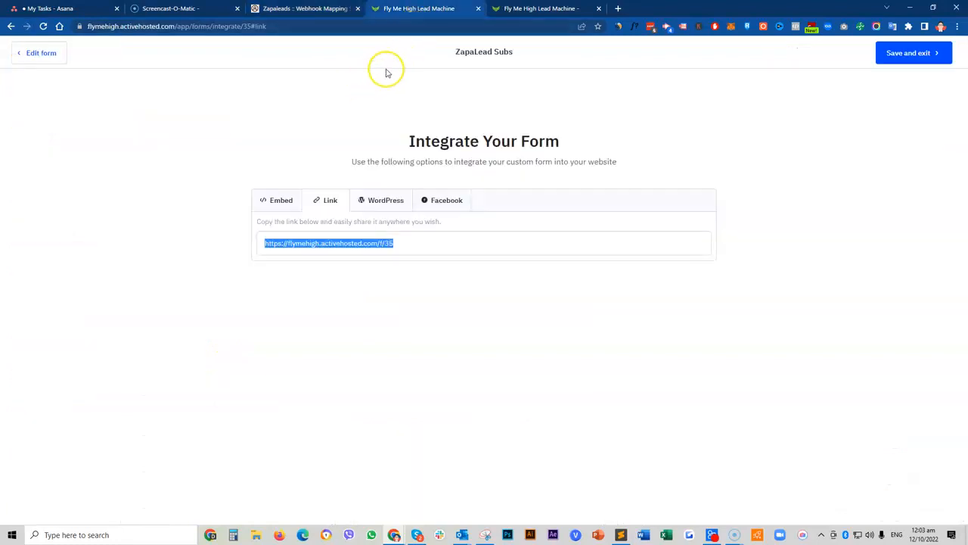
click(333, 9)
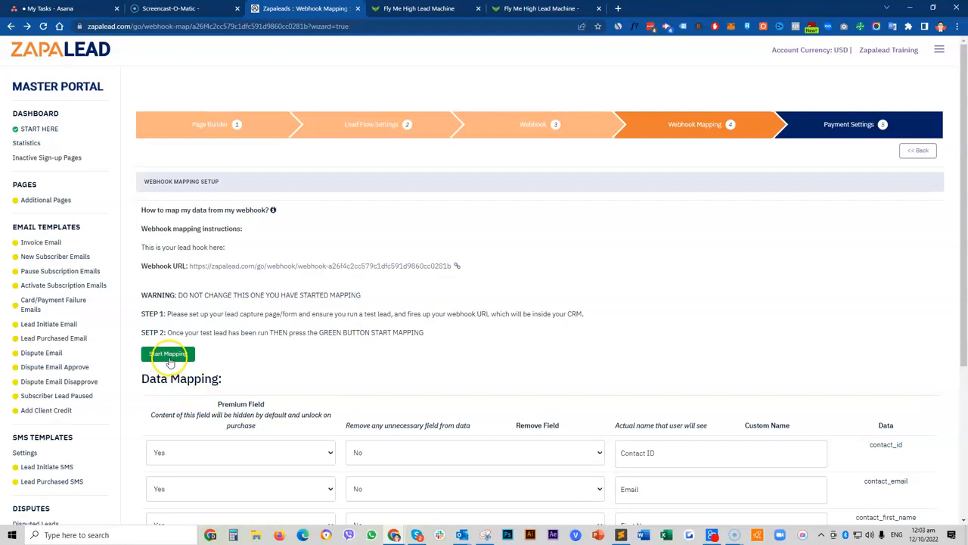
click(582, 11)
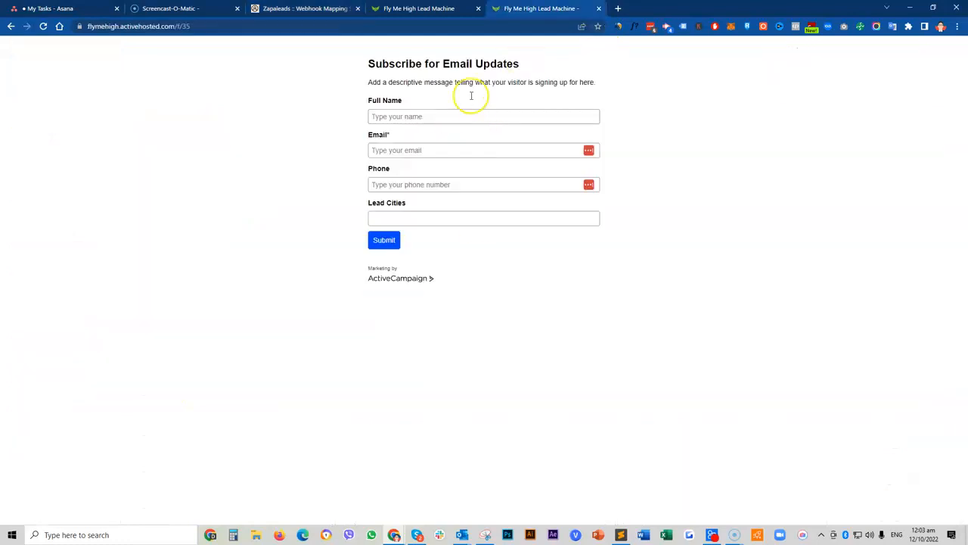
click(419, 9)
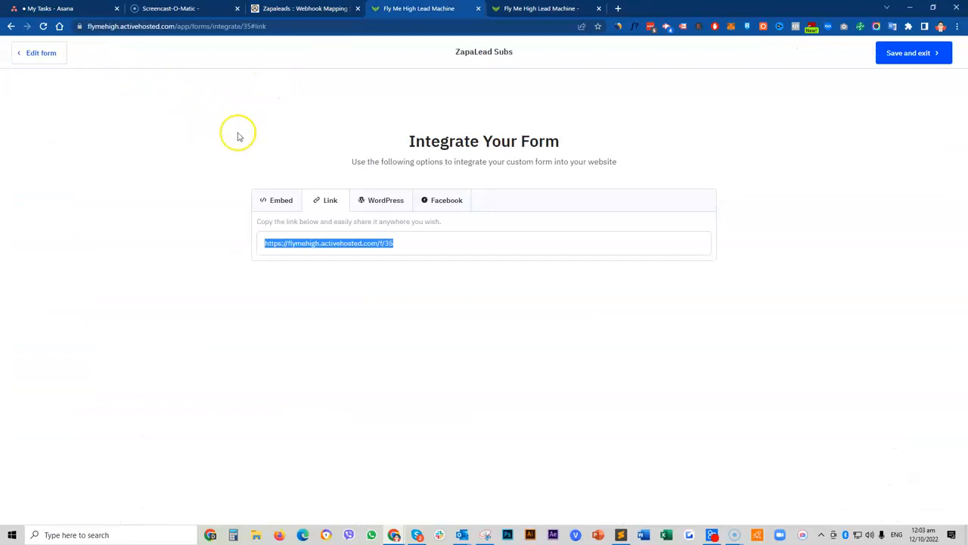
Step: Save the form, then go to Settings > Developer > Manage Webhooks
click(912, 57)
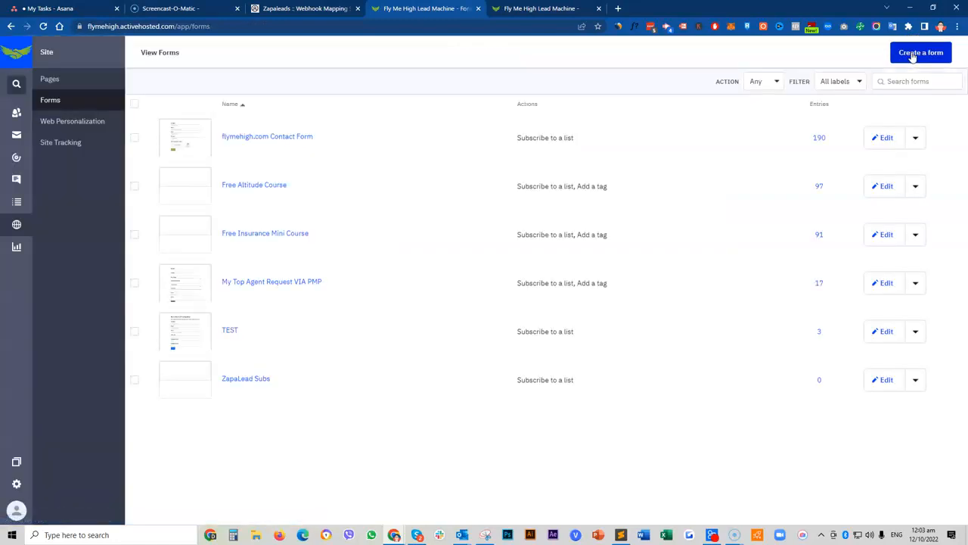
click(18, 484)
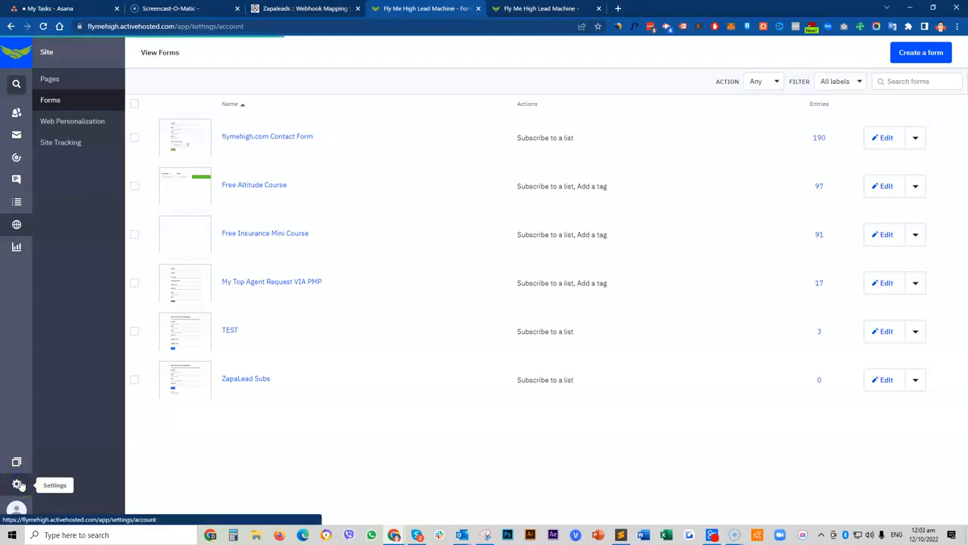
click(64, 232)
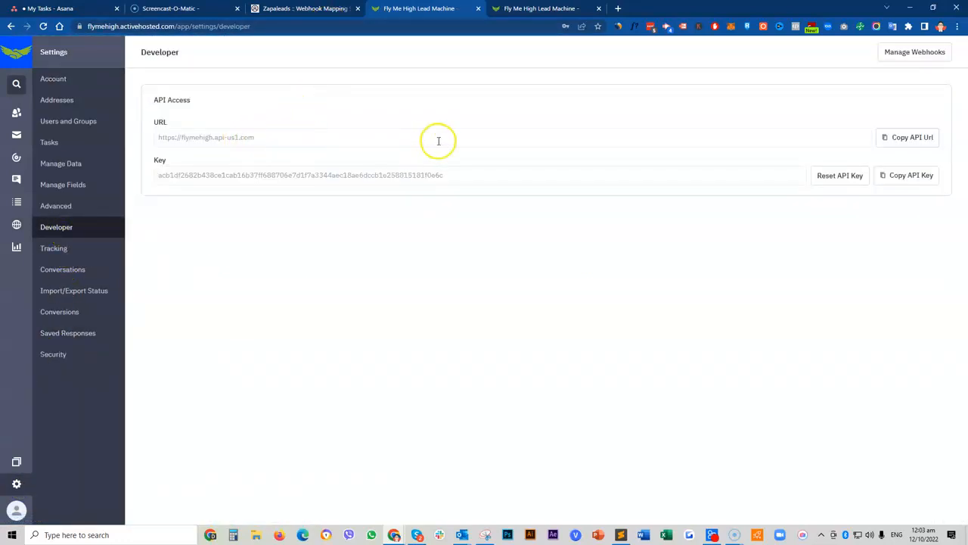
click(924, 54)
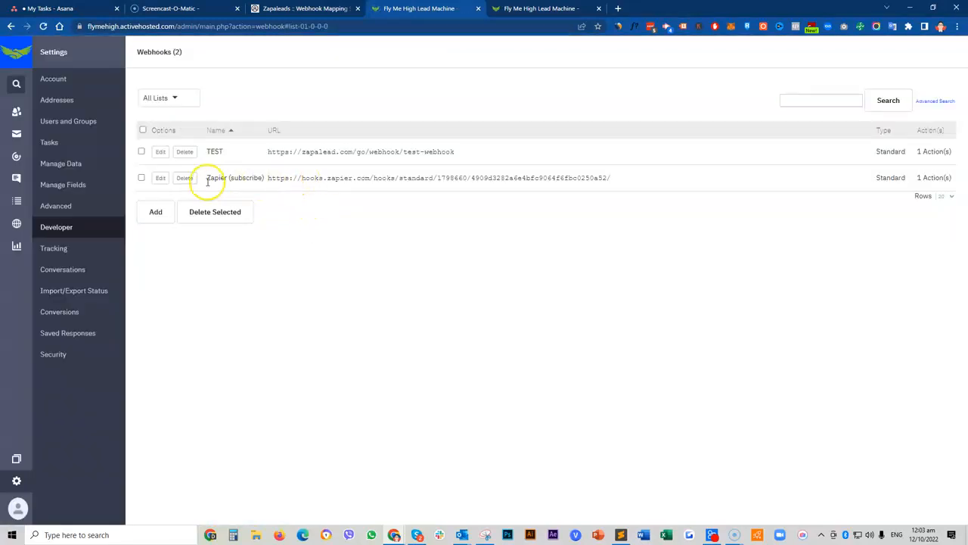
Step: Add a new webhook and set its List to TEST
click(157, 219)
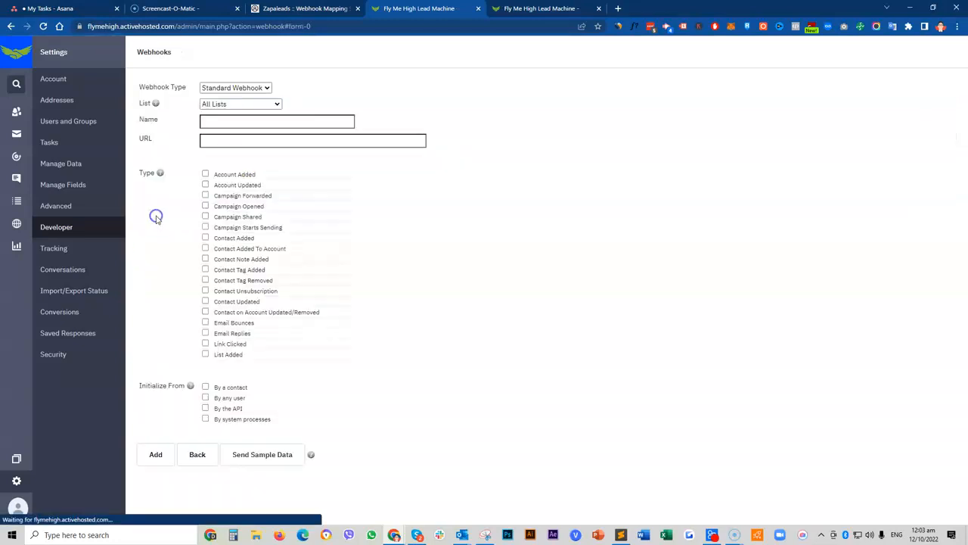
click(261, 88)
click(261, 88)
click(262, 103)
click(263, 104)
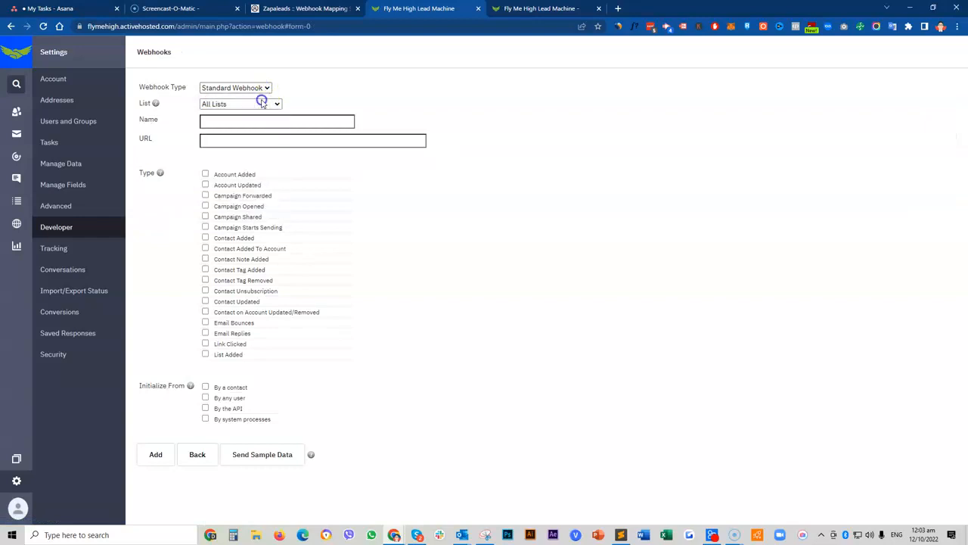
click(262, 104)
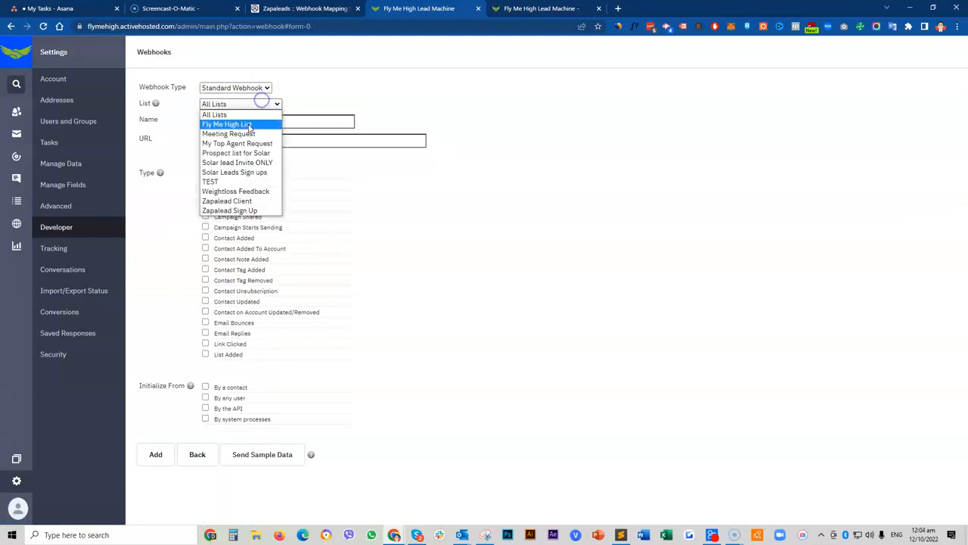
click(233, 183)
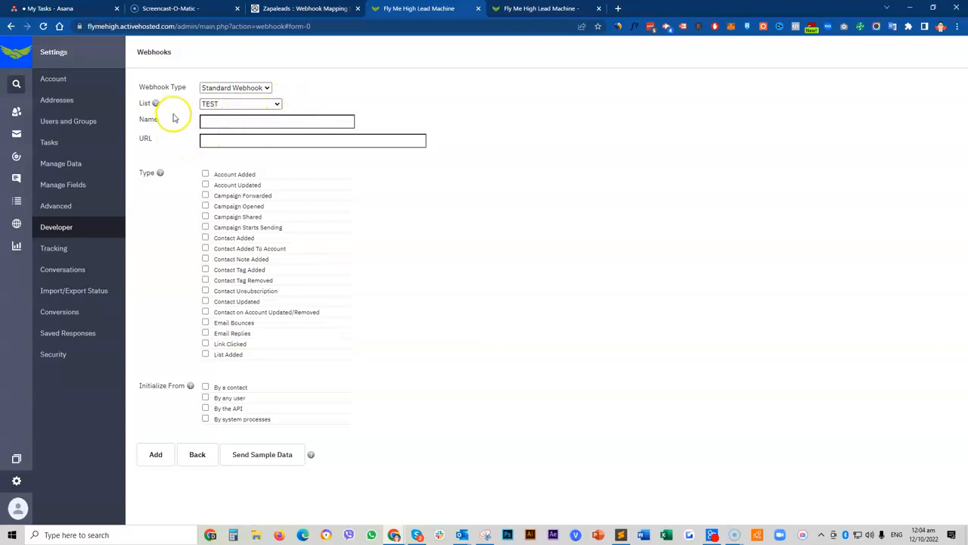
Step: Name the webhook 'Zapalead Subs' and switch to Zapalead for the URL
mouse_move(154, 104)
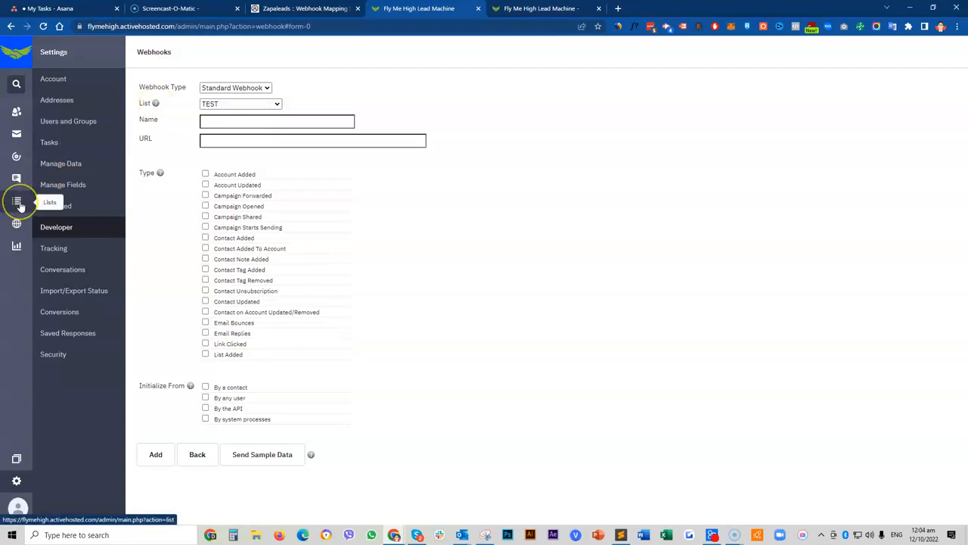
click(254, 120)
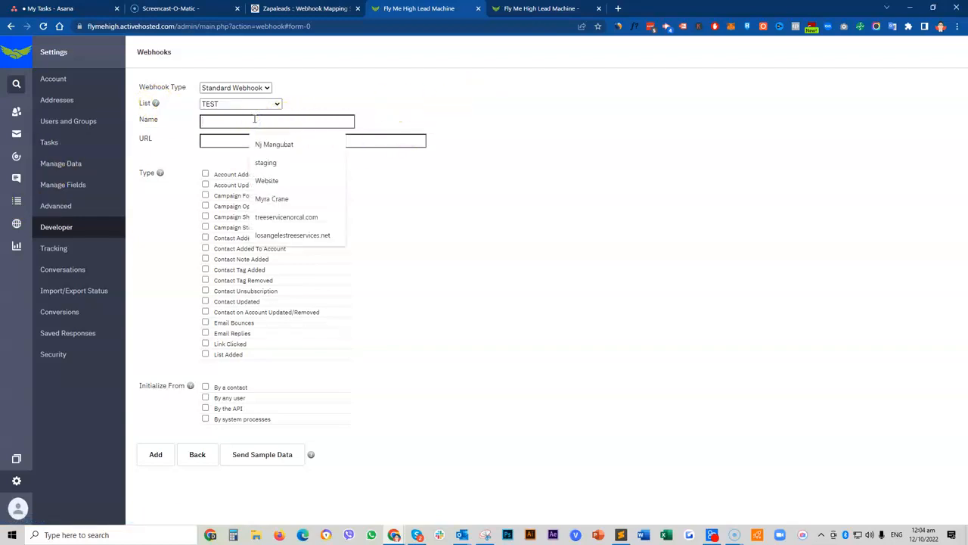
text(Za)
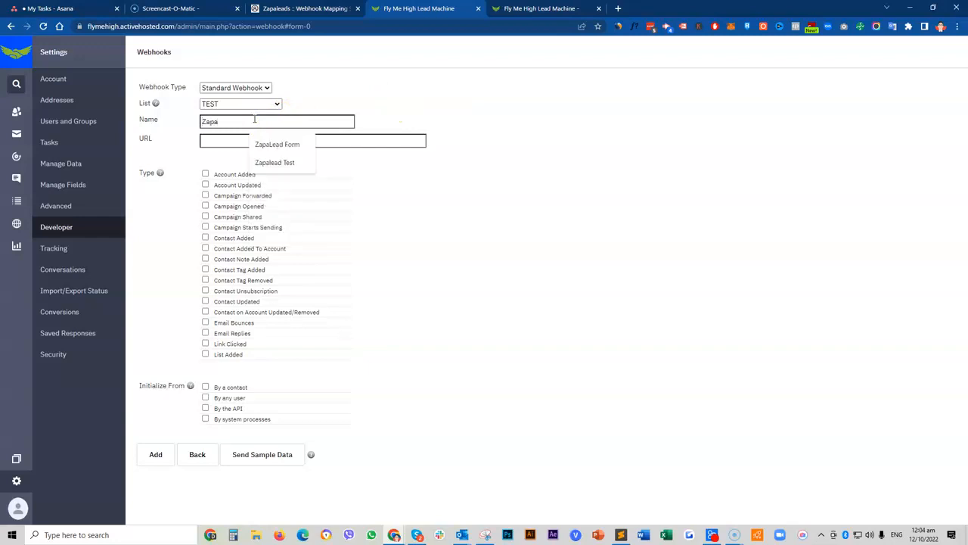
text(pa)
click(276, 162)
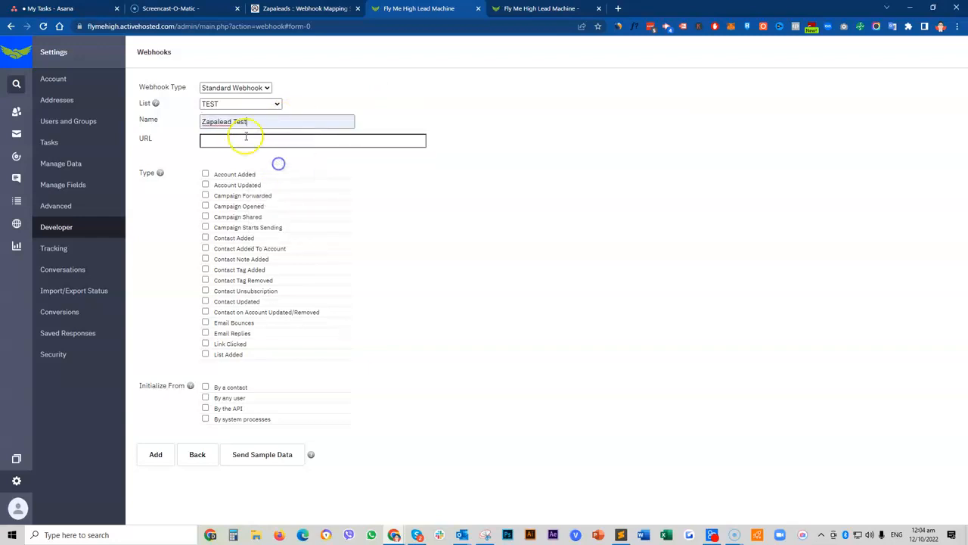
drag(234, 121, 295, 120)
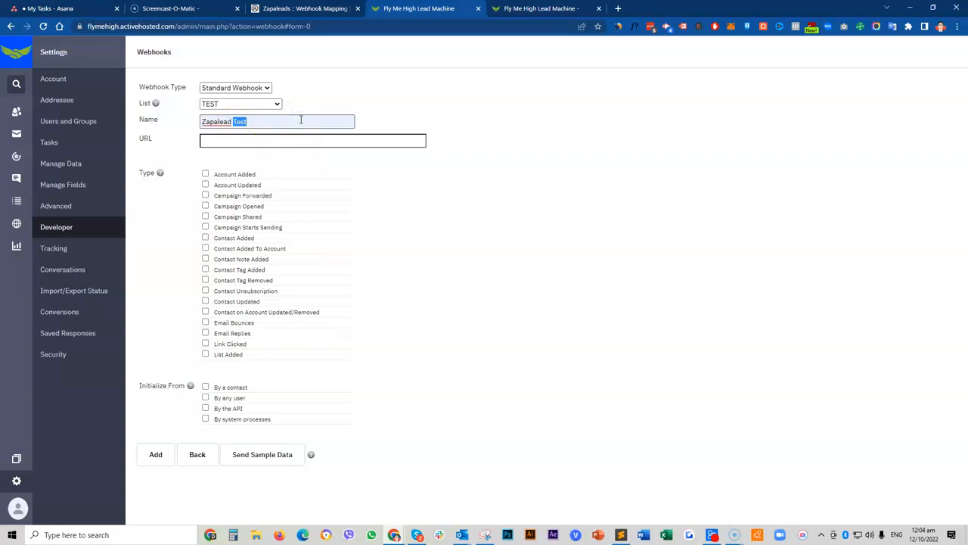
text(Sub)
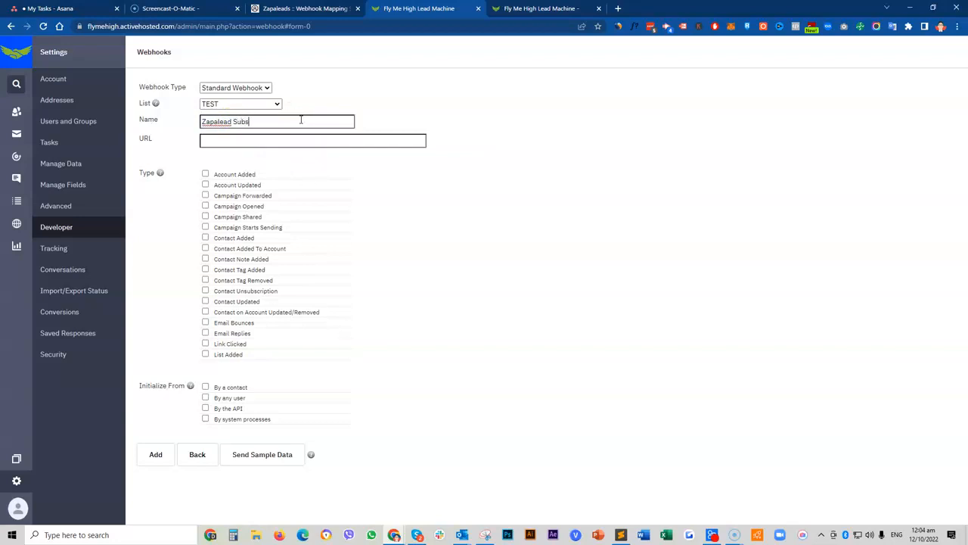
click(298, 140)
click(309, 8)
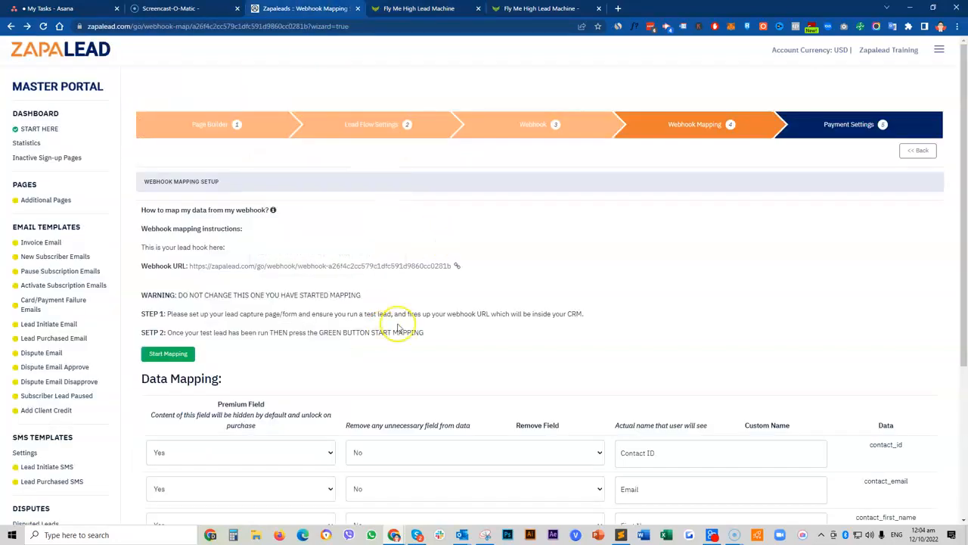
Step: Copy Zapalead's webhook URL and paste it into the Zapalead Subs webhook's URL field
click(457, 266)
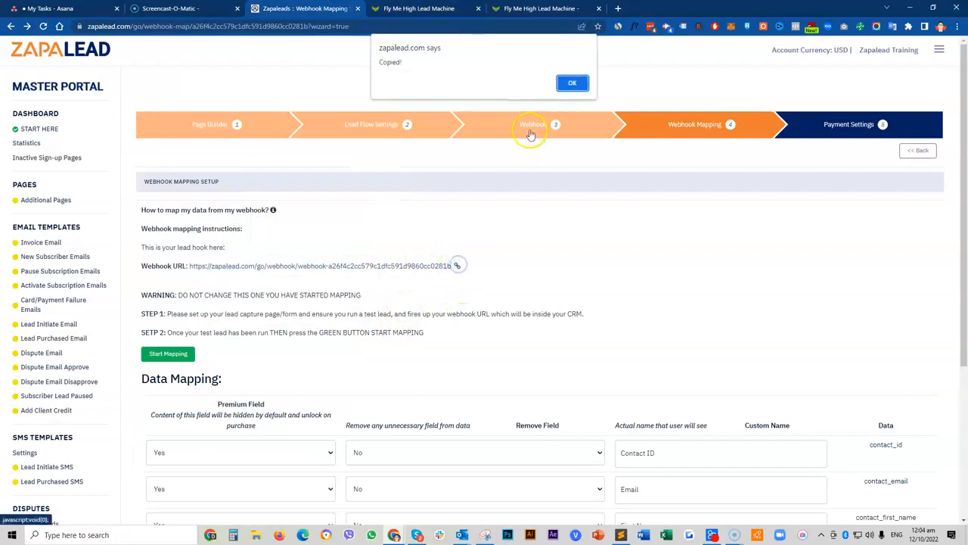
click(572, 81)
click(418, 8)
click(299, 140)
key(ctrl+v)
click(556, 137)
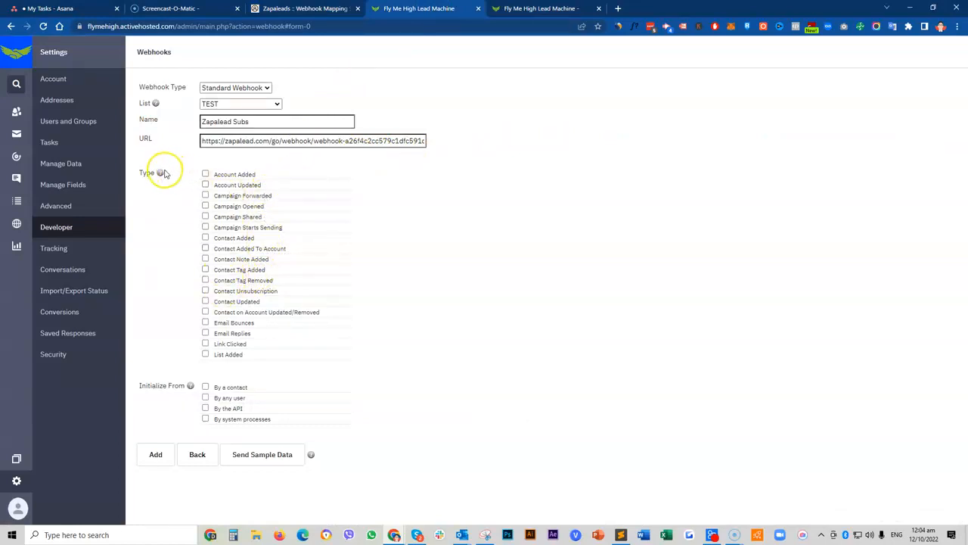
Step: Set Type to Contact Tag Added and Initialize From to By a contact, then save the webhook
mouse_move(161, 175)
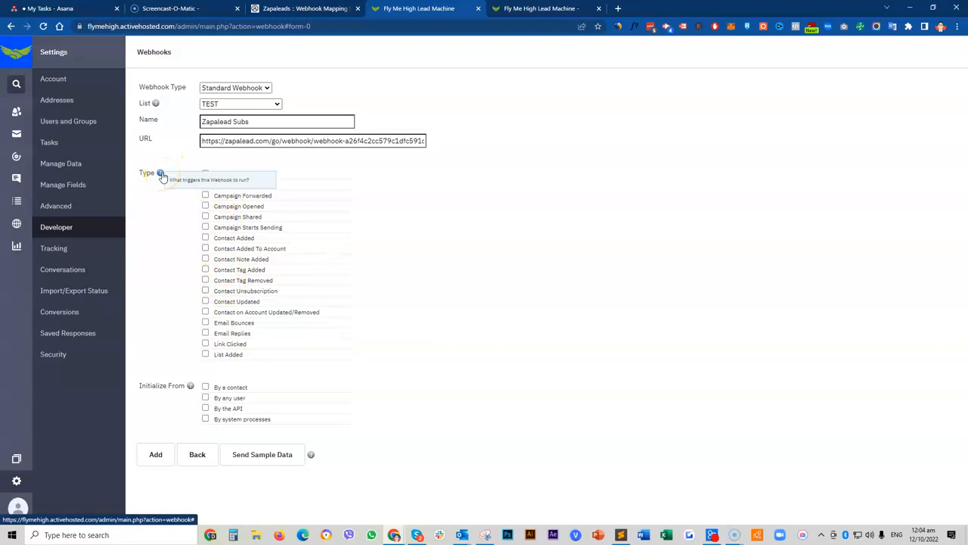
click(157, 179)
click(158, 179)
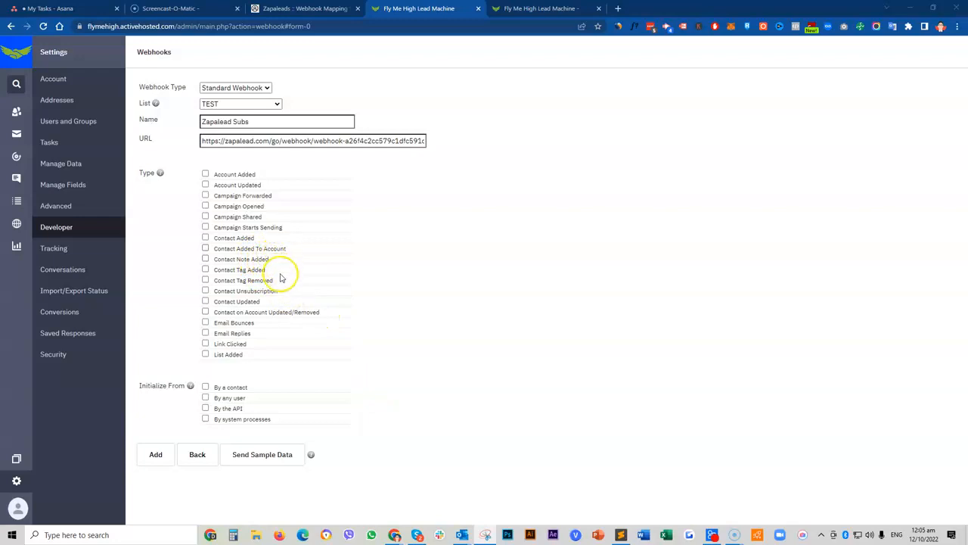
click(205, 269)
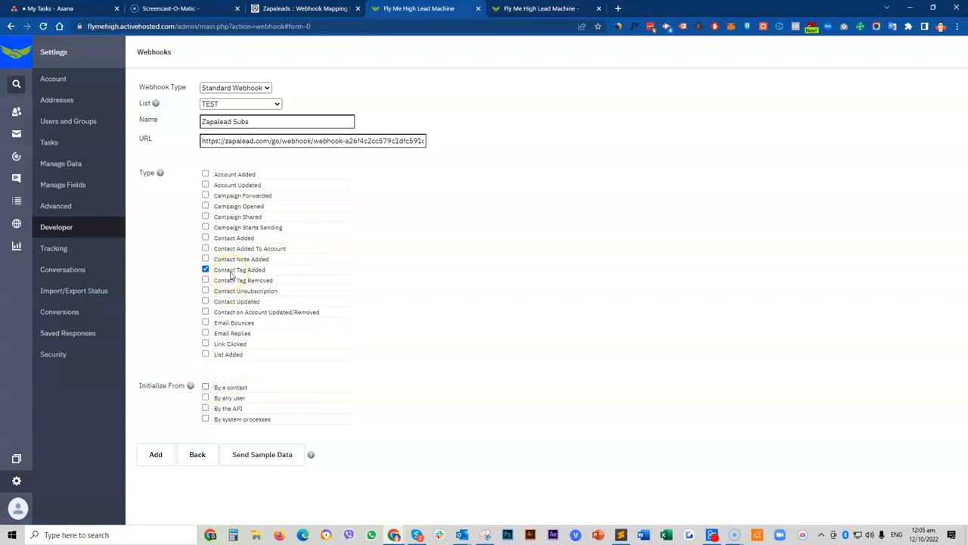
click(206, 387)
click(158, 455)
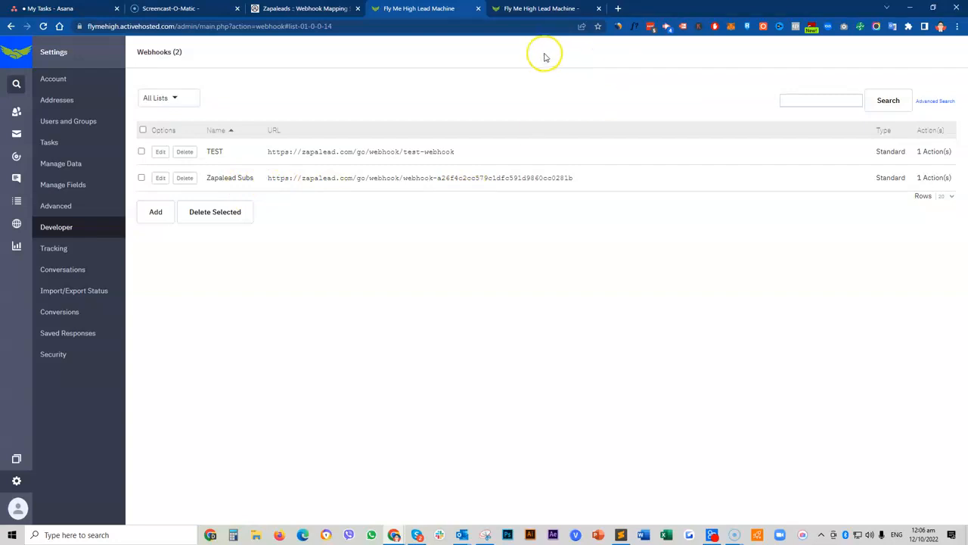
Step: Glance at the Zapalead tab, then open ActiveCampaign's Site area from the left bar
click(344, 7)
click(416, 9)
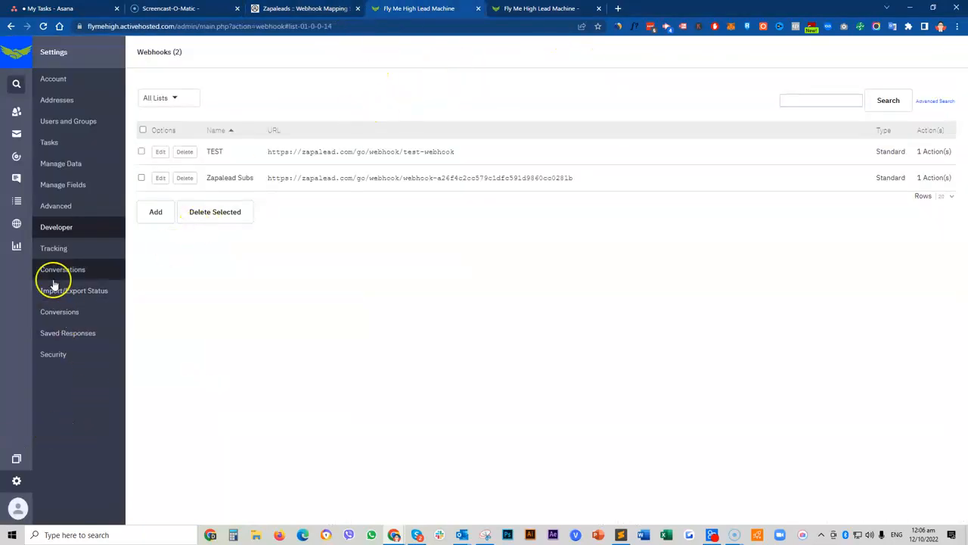
click(18, 224)
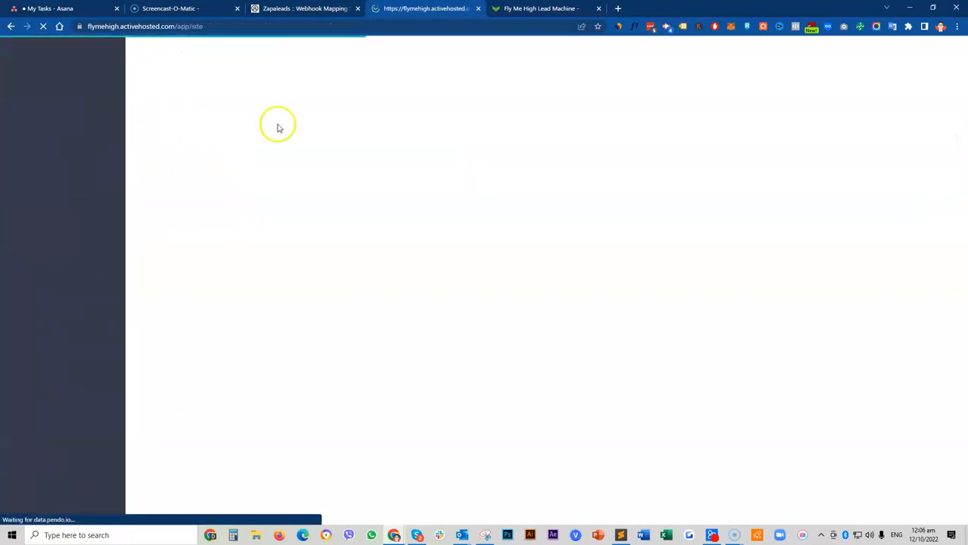
Step: Review Zapalead's STEP 1 mapping instructions and the live form's Full Name, Email, Phone, Lead Cities fields
click(289, 9)
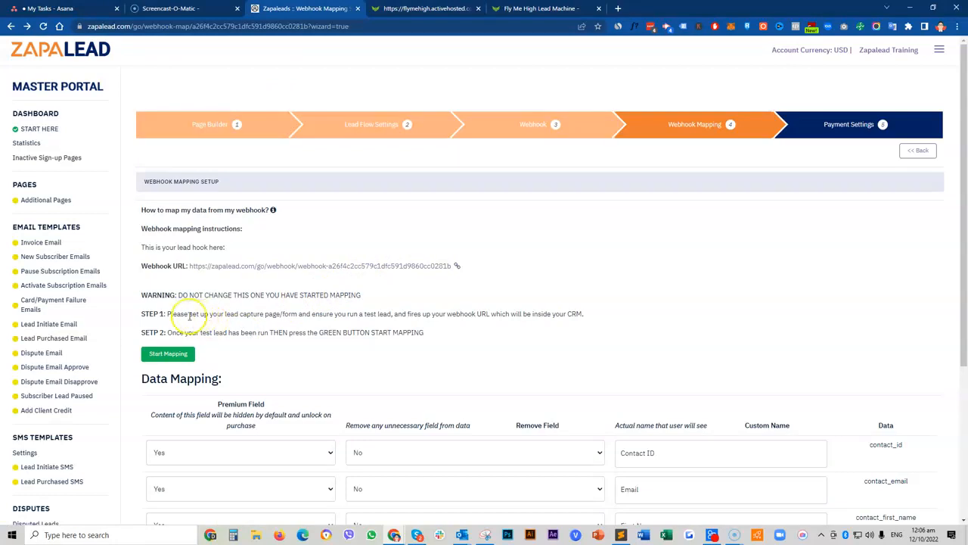
drag(184, 314, 226, 313)
click(229, 313)
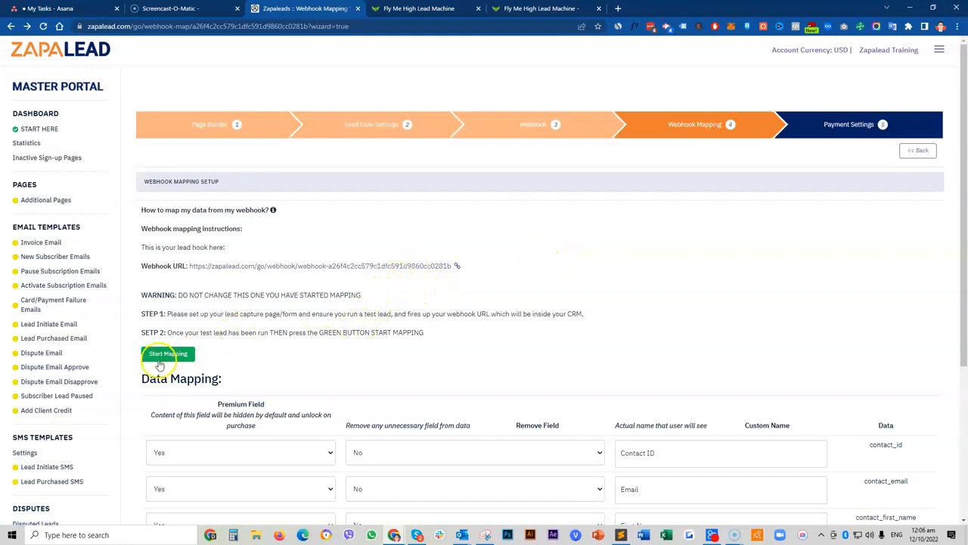
click(541, 9)
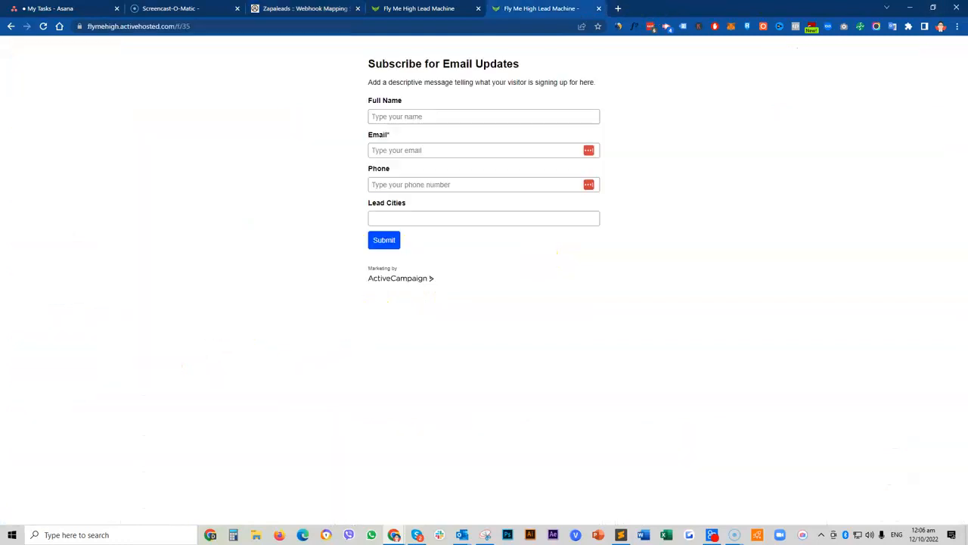
click(330, 122)
click(302, 112)
click(416, 9)
click(306, 9)
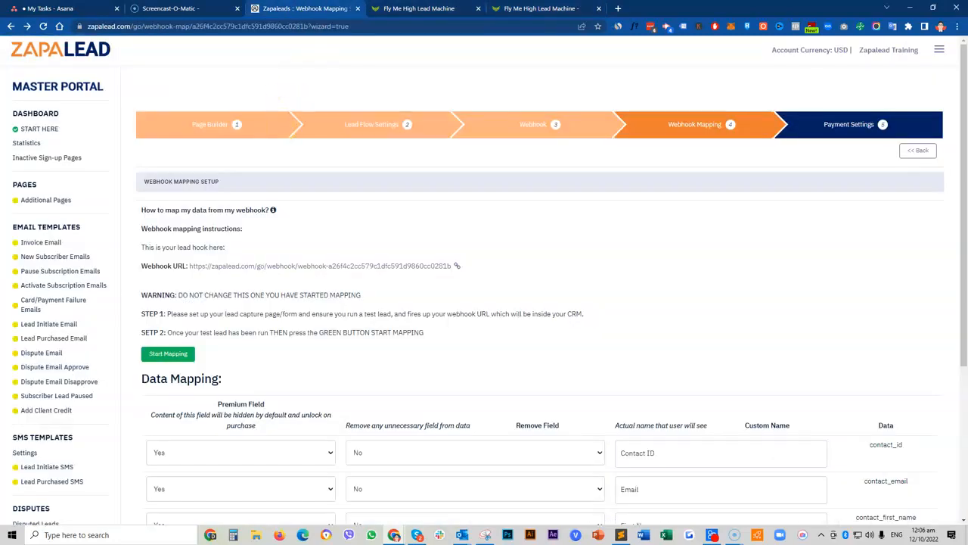
click(397, 9)
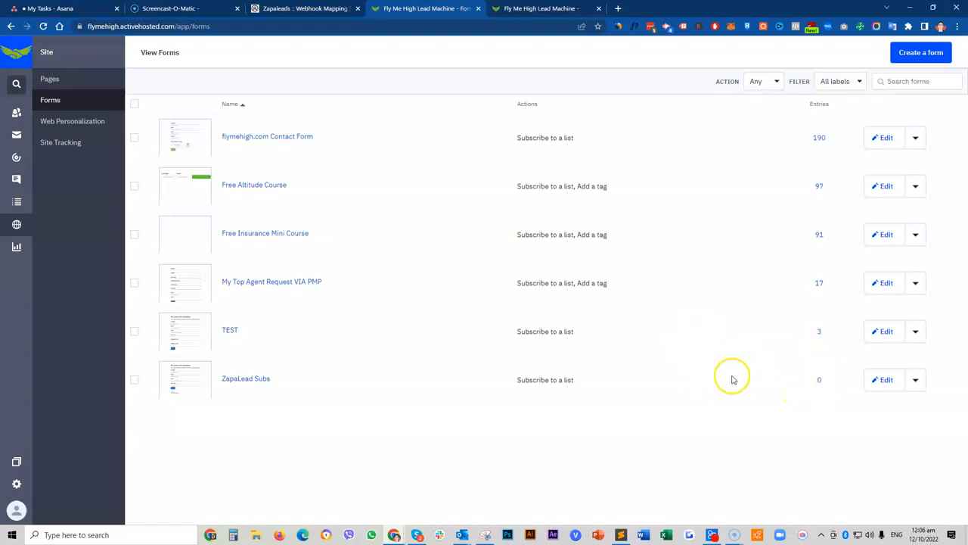
Step: On the sign-up form, move the test lead's email address from Full Name into the Email field
key(ctrl+Tab)
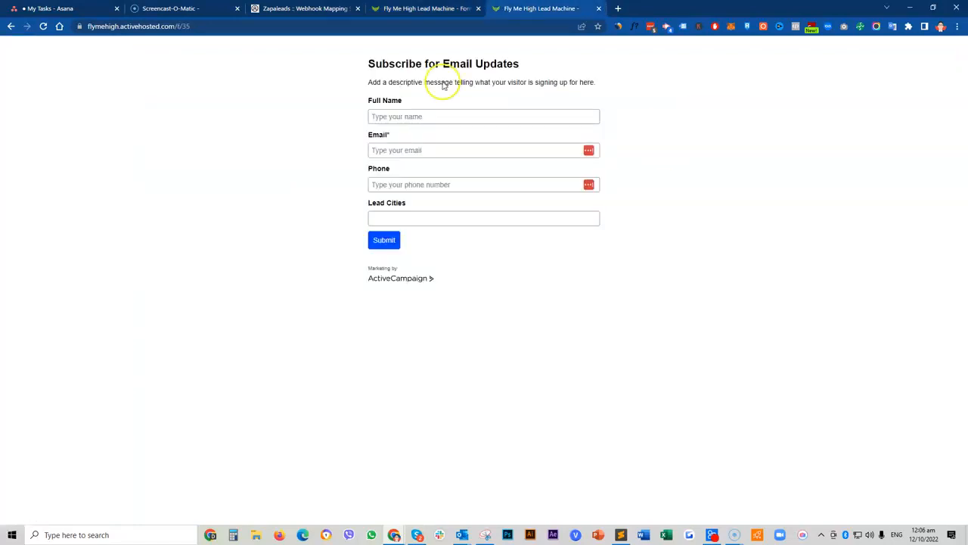
click(440, 111)
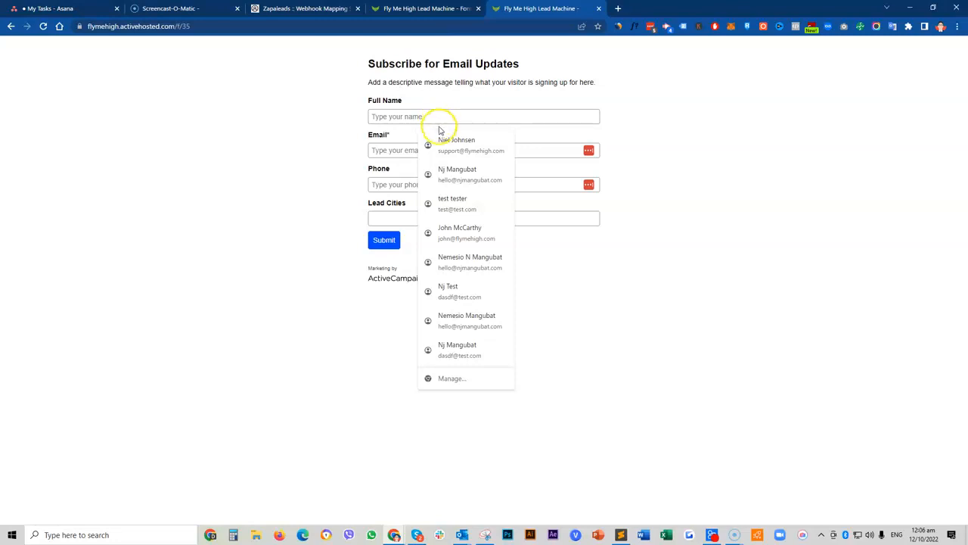
click(440, 120)
text(nem)
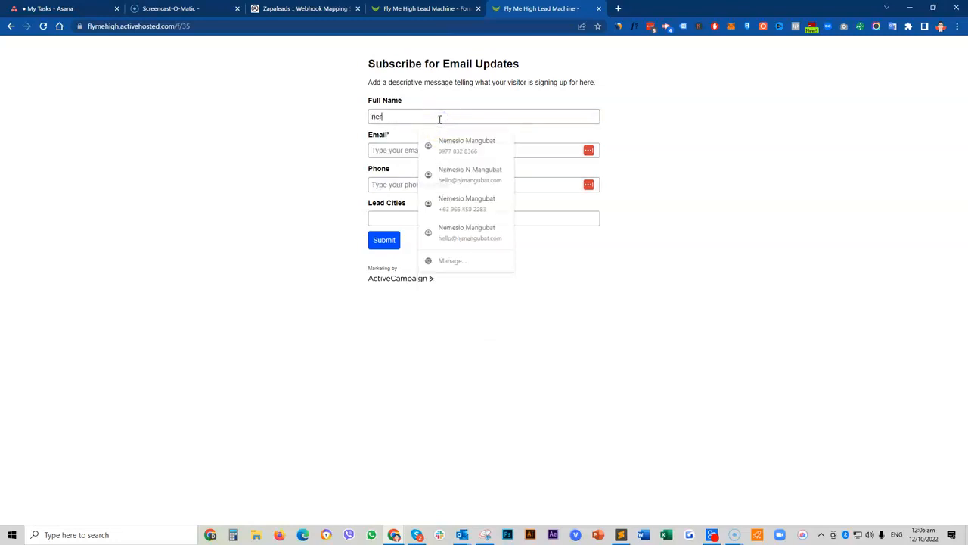
key(BackSpace)
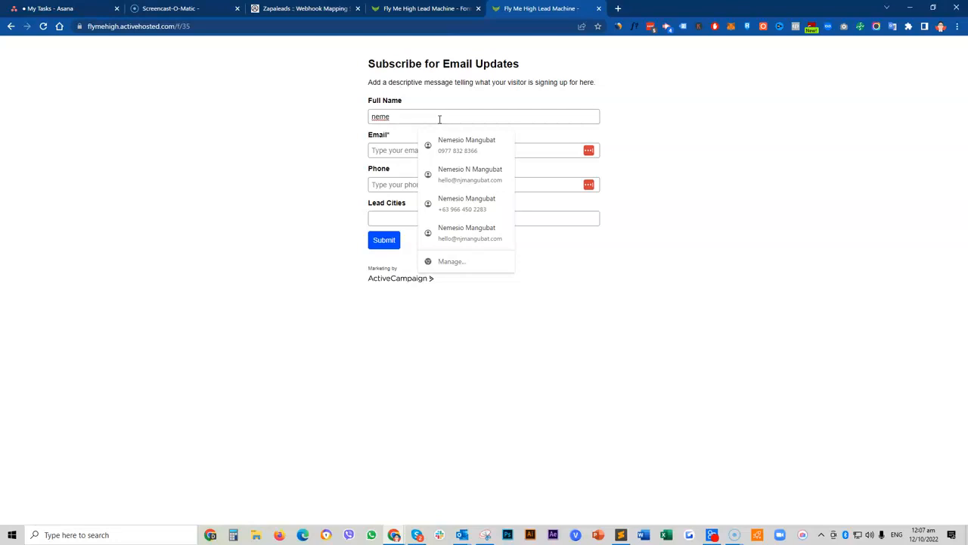
key(BackSpace)
key(BackSpace)
key(BackSpace)
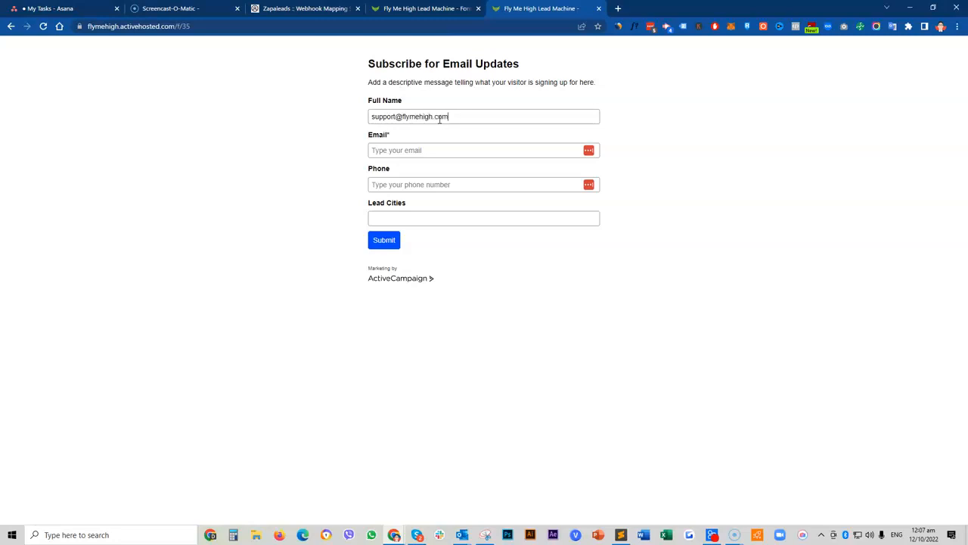
key(ctrl+a)
key(ctrl+x)
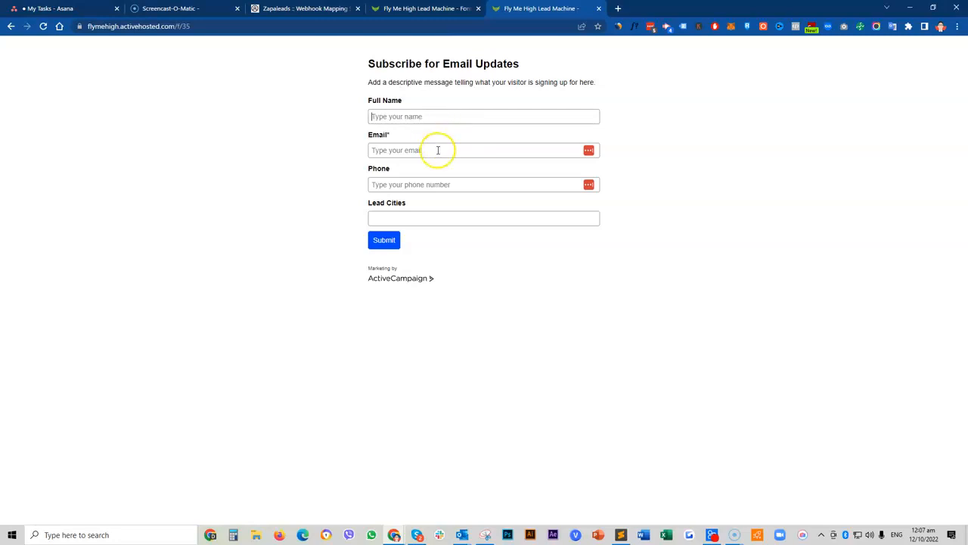
click(438, 150)
key(ctrl+v)
Step: Autofill name and phone from a saved contact, choose Auckland under Lead Cities, and submit
click(429, 116)
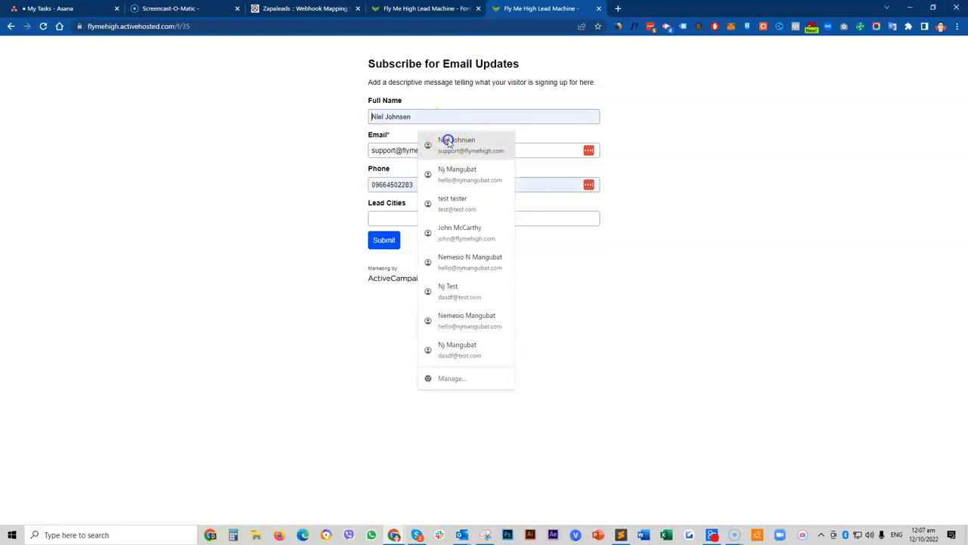
click(445, 140)
click(394, 217)
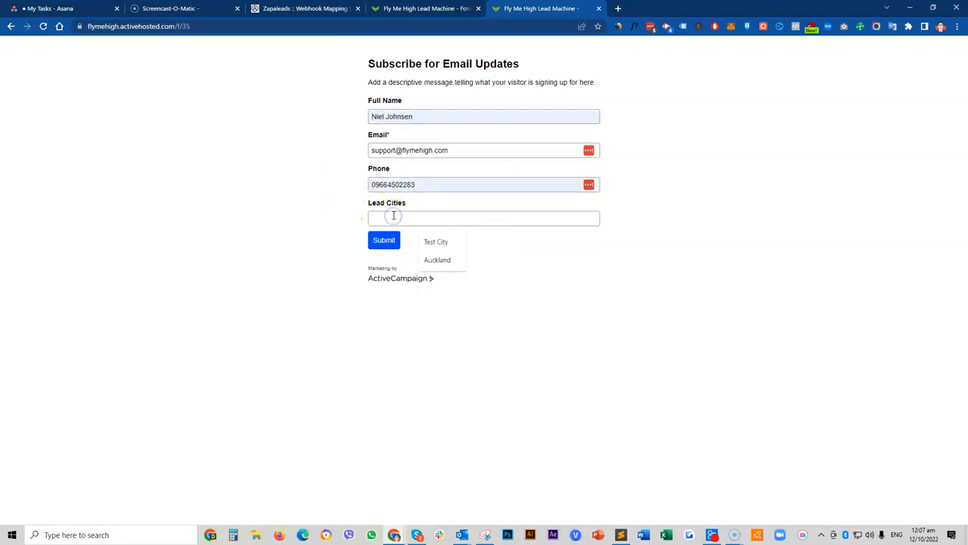
click(437, 259)
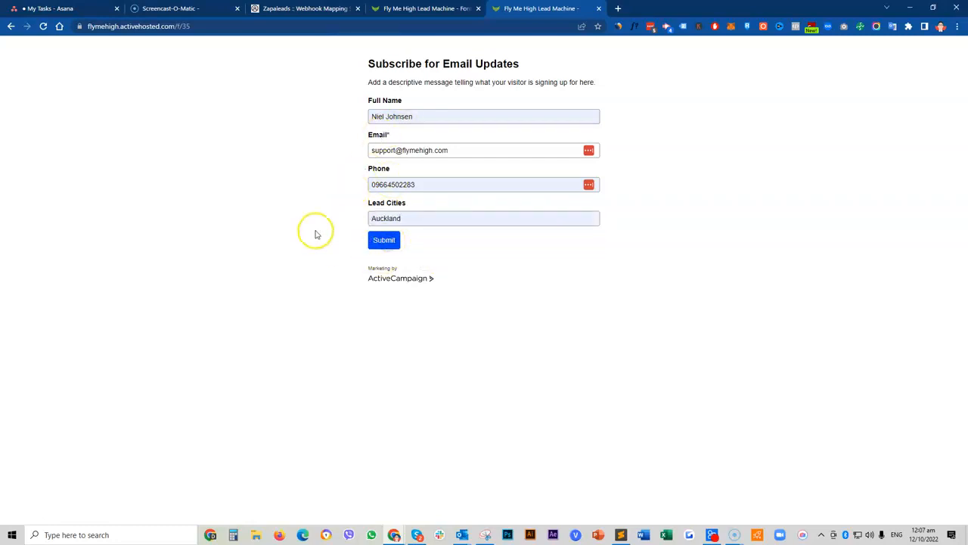
key(Return)
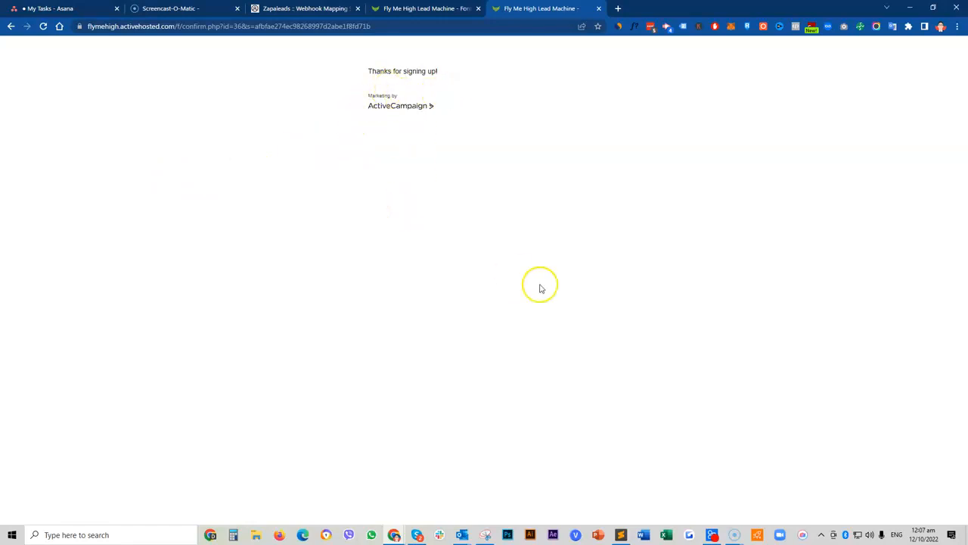
Step: Close the 'Please confirm your subscription to TEST' email in Outlook and return to the browser
click(462, 535)
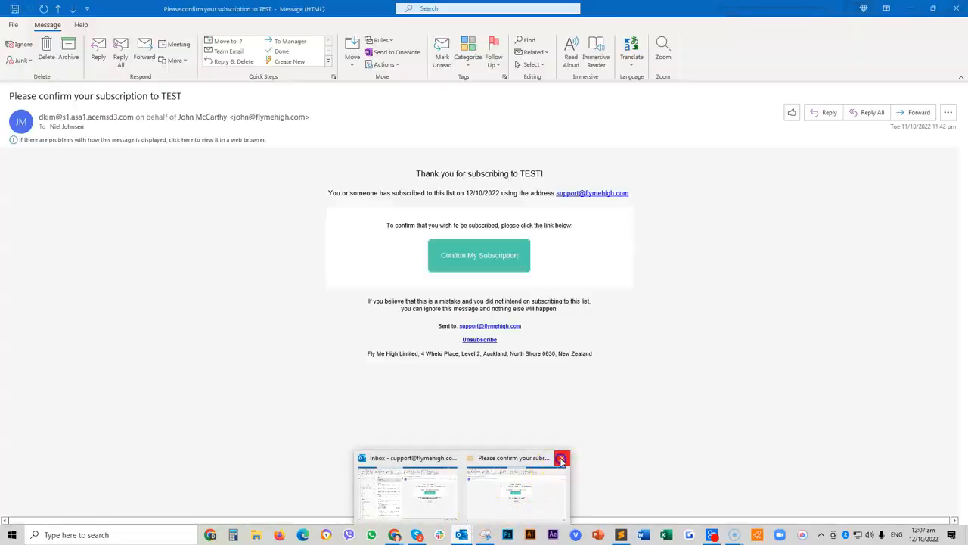
click(560, 457)
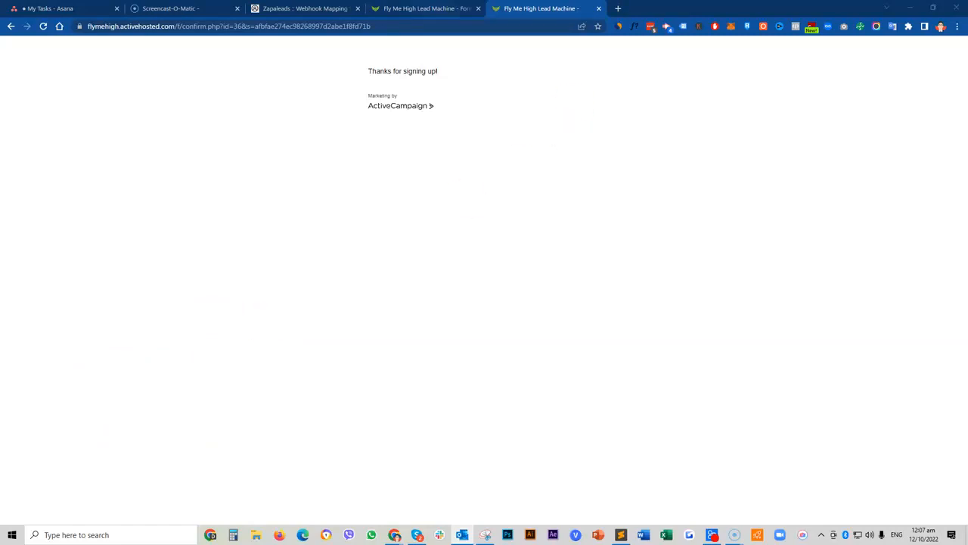
click(426, 9)
click(304, 9)
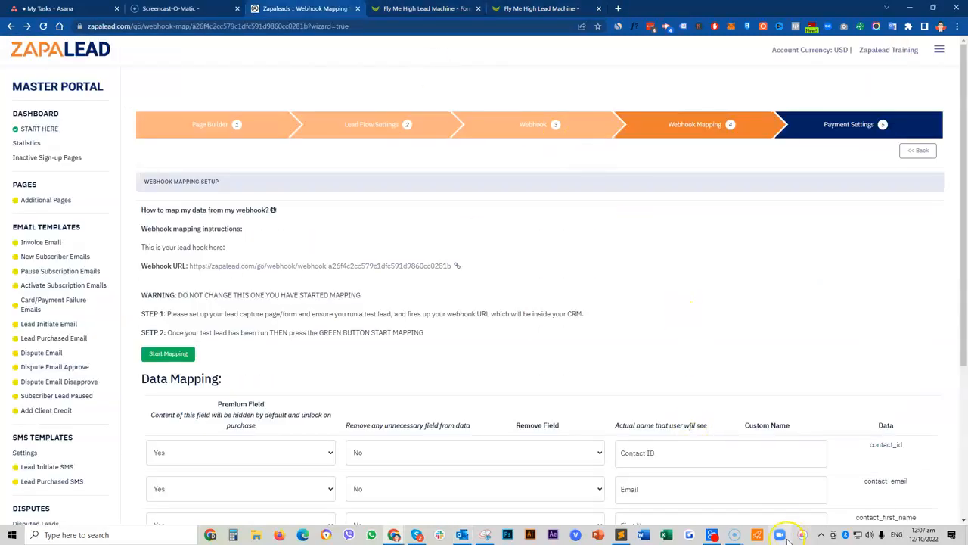
mouse_move(759, 534)
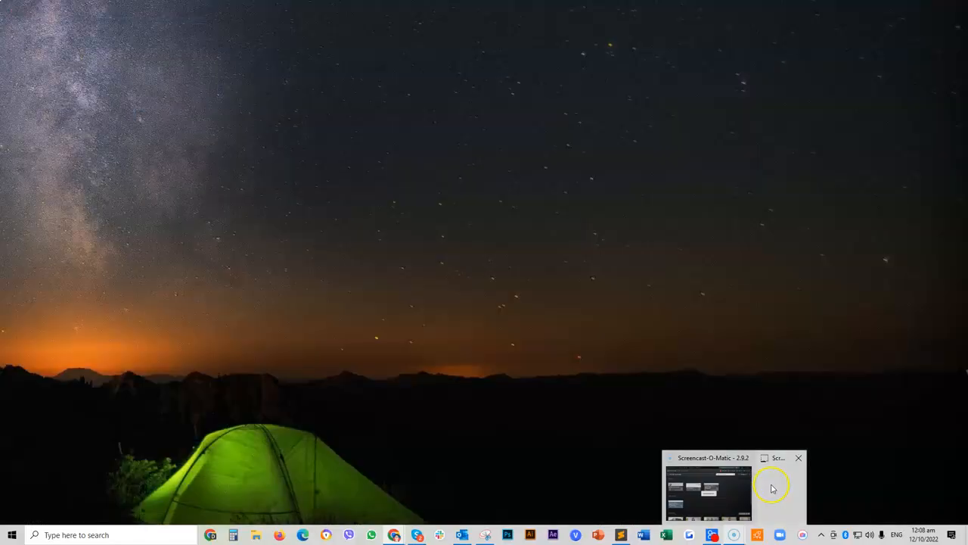
click(753, 489)
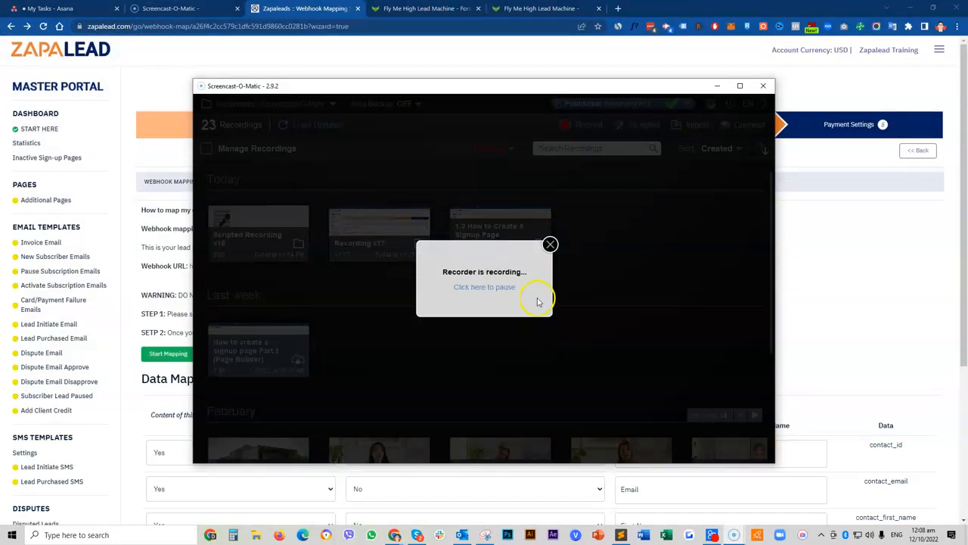
click(483, 293)
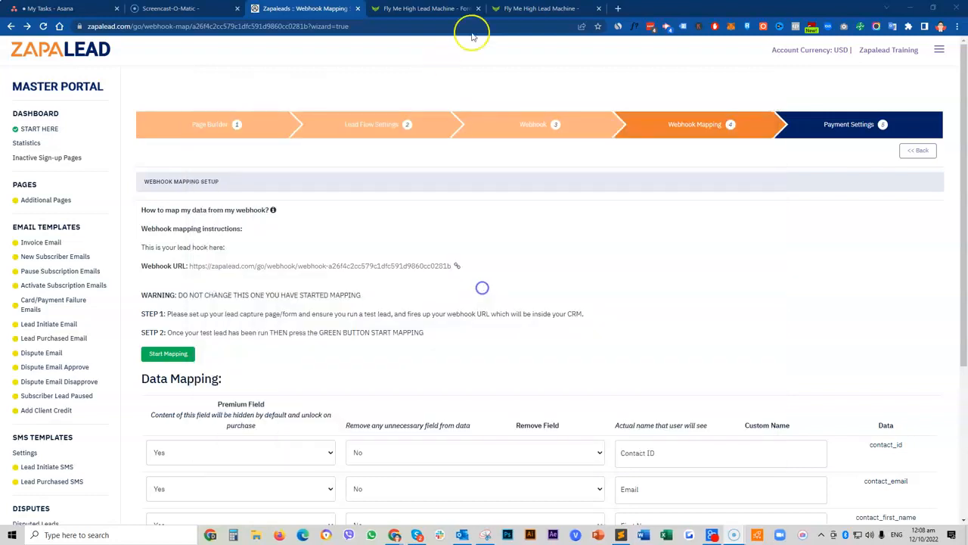
click(540, 8)
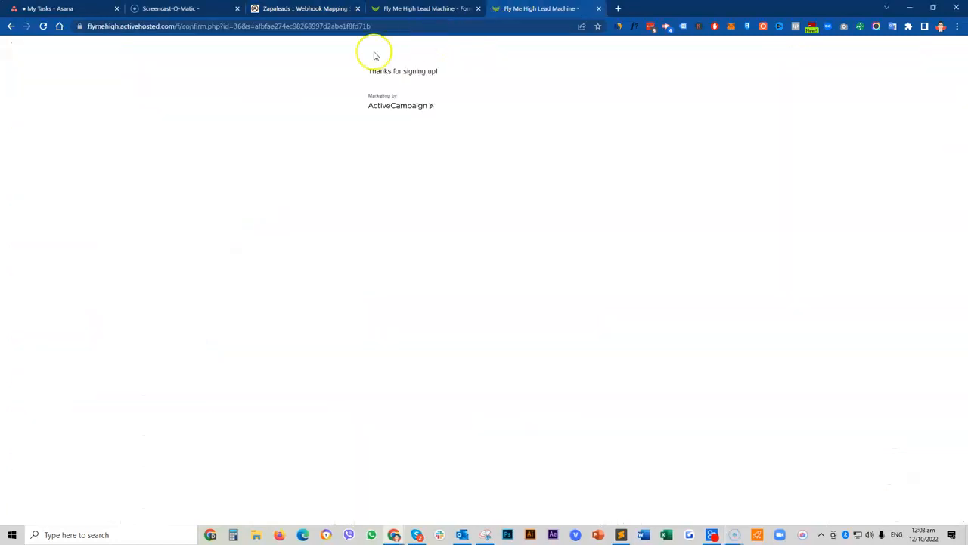
Step: Submit the sign-up form a second time using the new email address
key(alt+Tab)
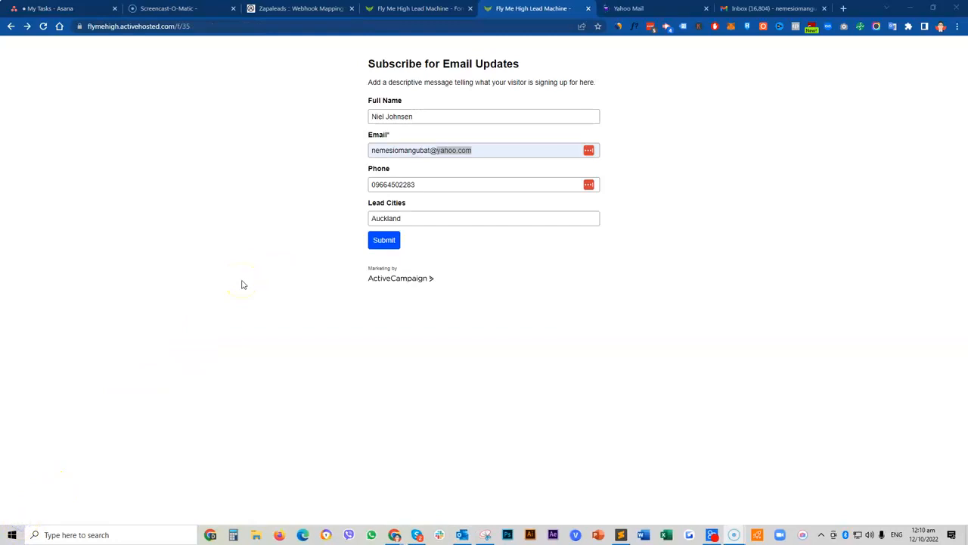
click(304, 200)
click(384, 240)
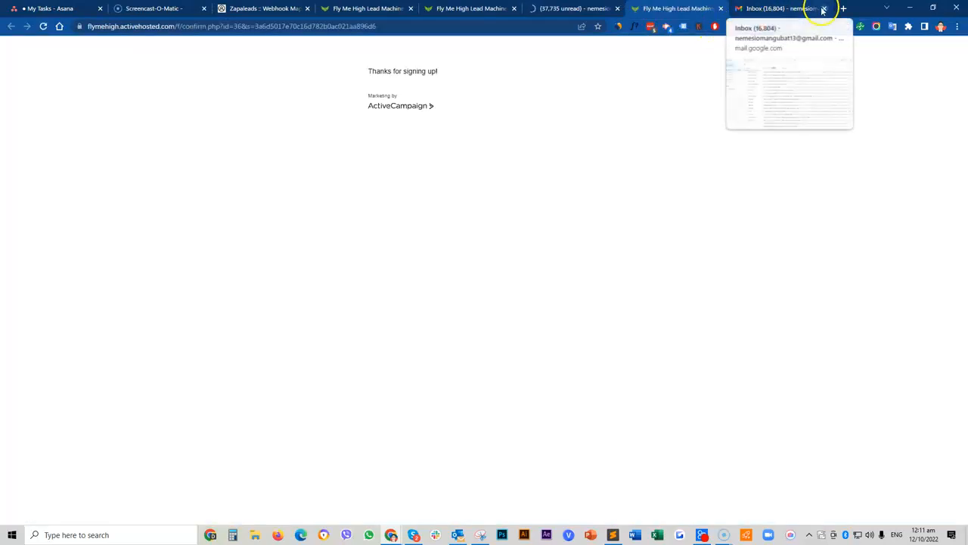
Step: Close the Gmail and Yahoo Mail tabs, reload Forms to see 2 ZapaLead Subs entries, return to Zapalead
click(824, 8)
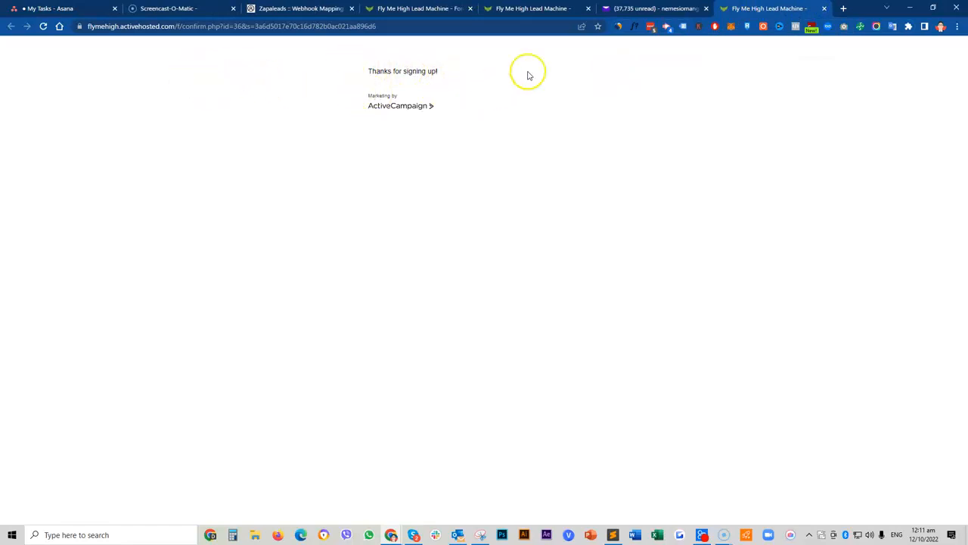
click(648, 8)
click(706, 8)
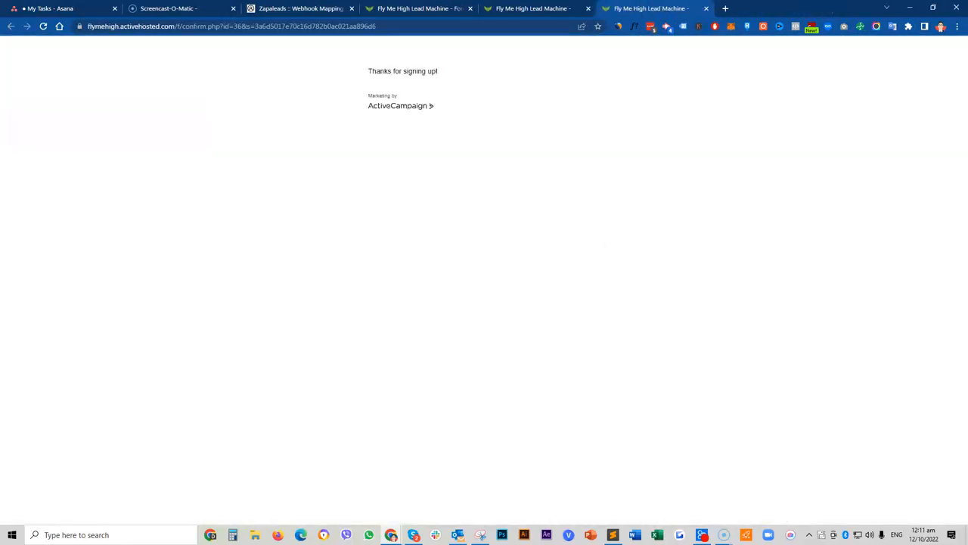
click(311, 9)
click(401, 9)
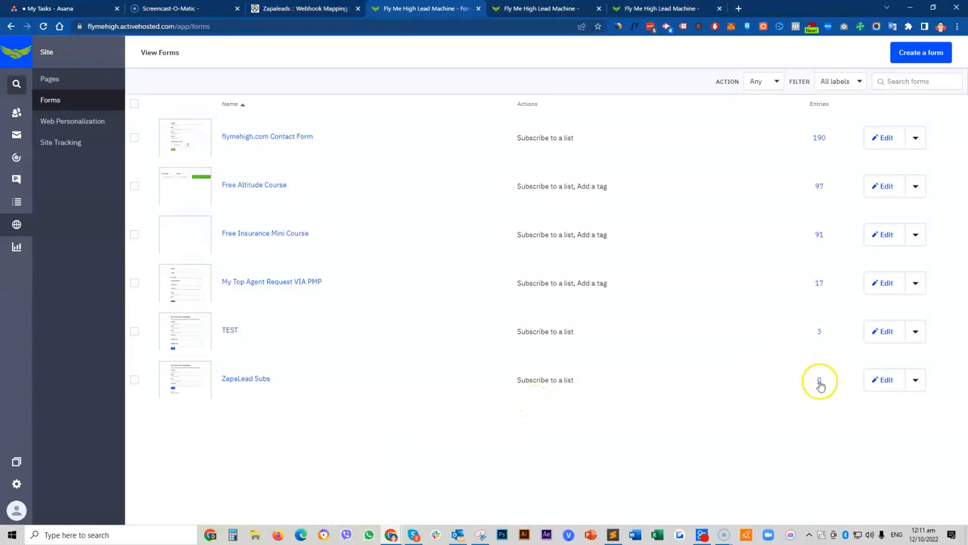
key(F5)
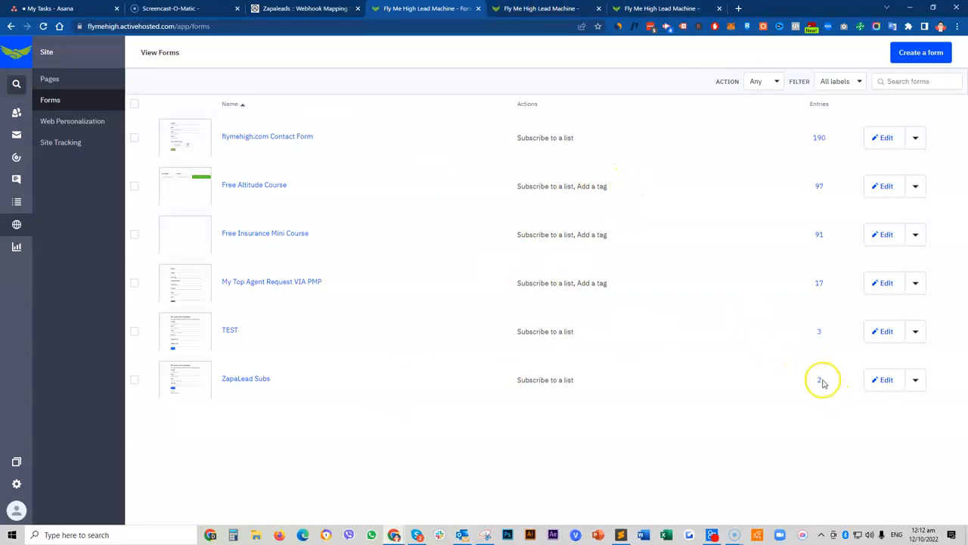
click(318, 8)
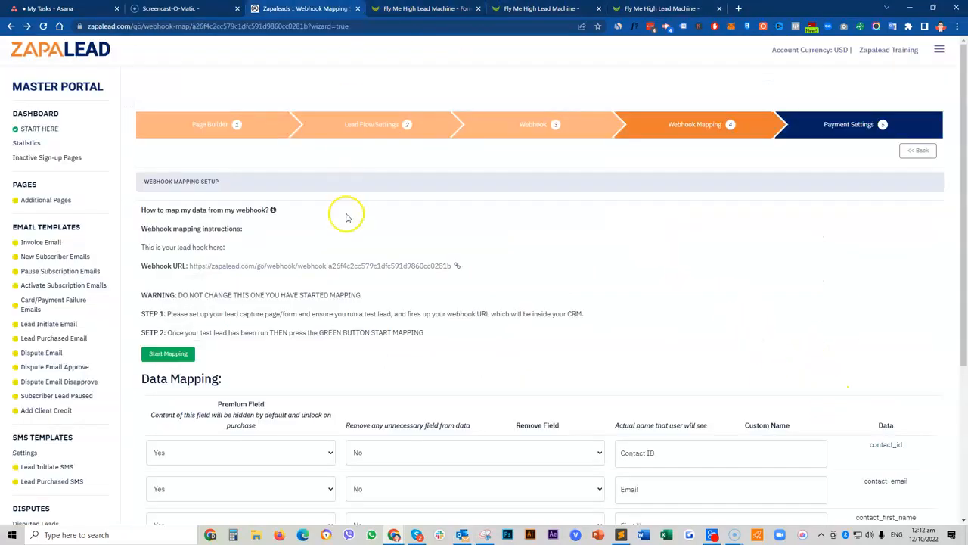
click(171, 360)
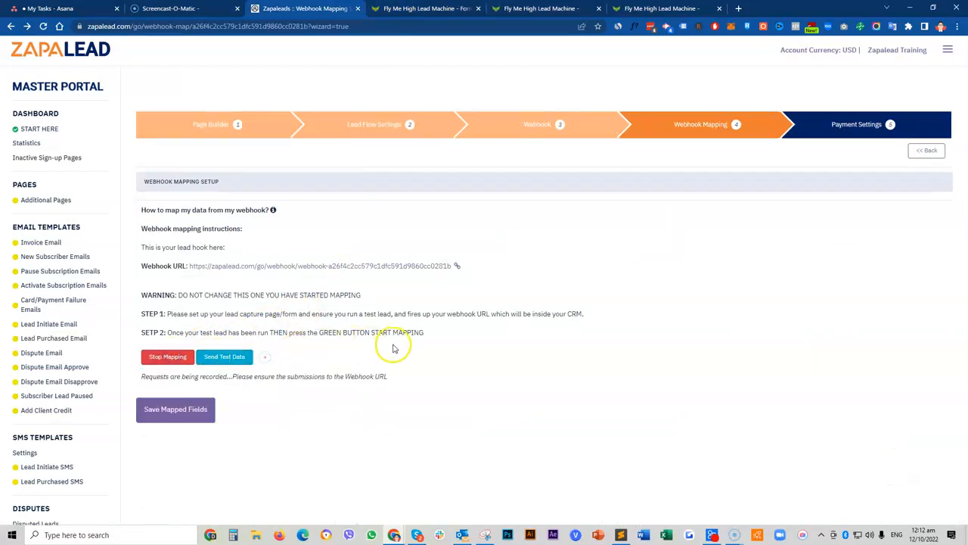
click(226, 363)
scroll(231, 363, down, 2)
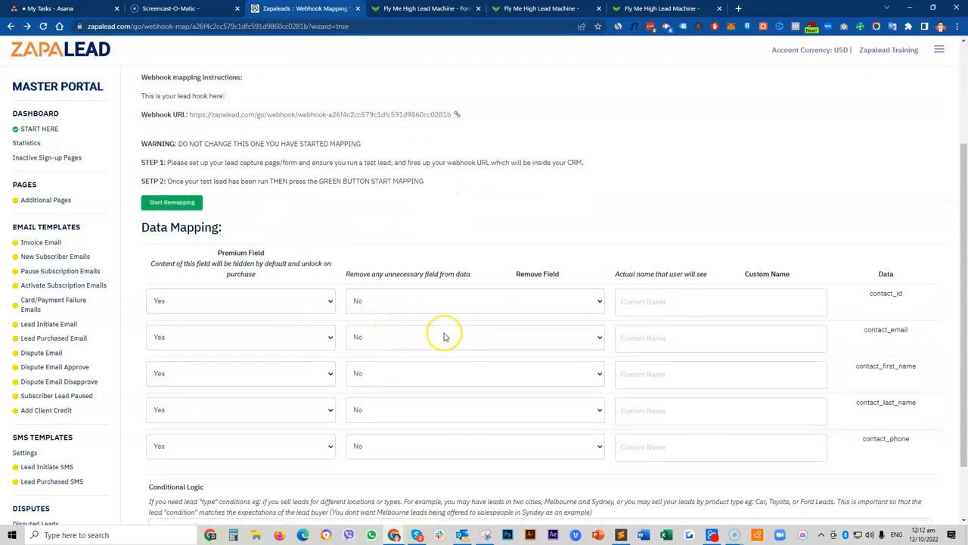
click(239, 303)
click(239, 303)
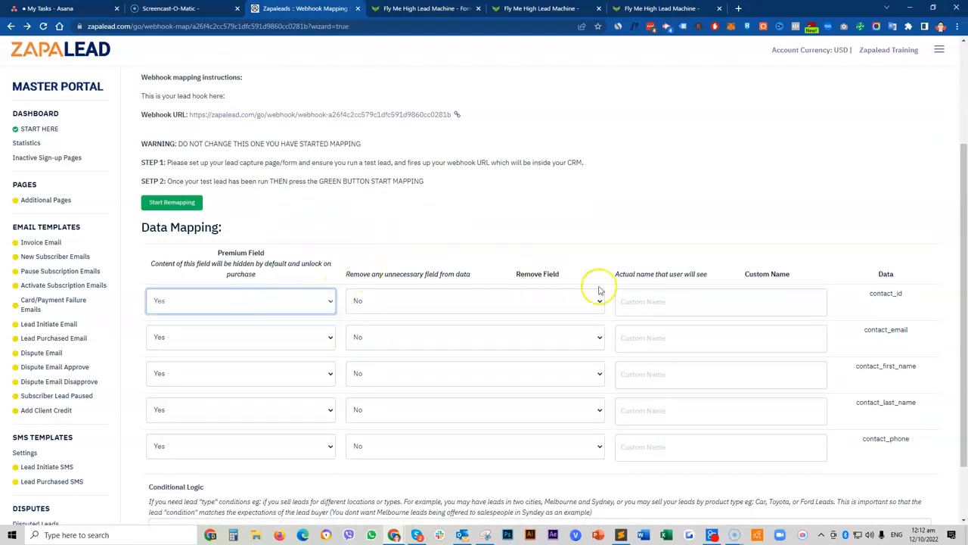
click(461, 300)
click(463, 302)
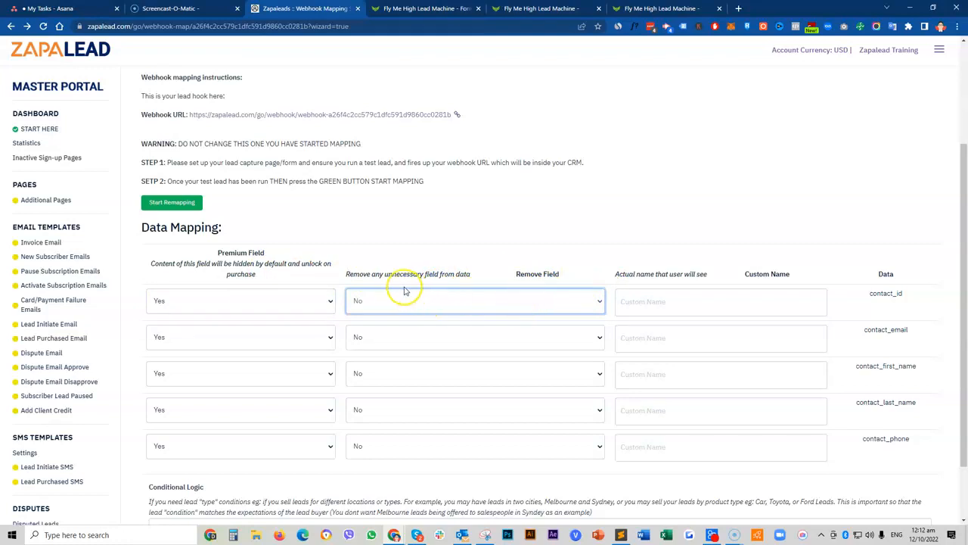
drag(346, 273, 477, 277)
click(461, 297)
click(458, 297)
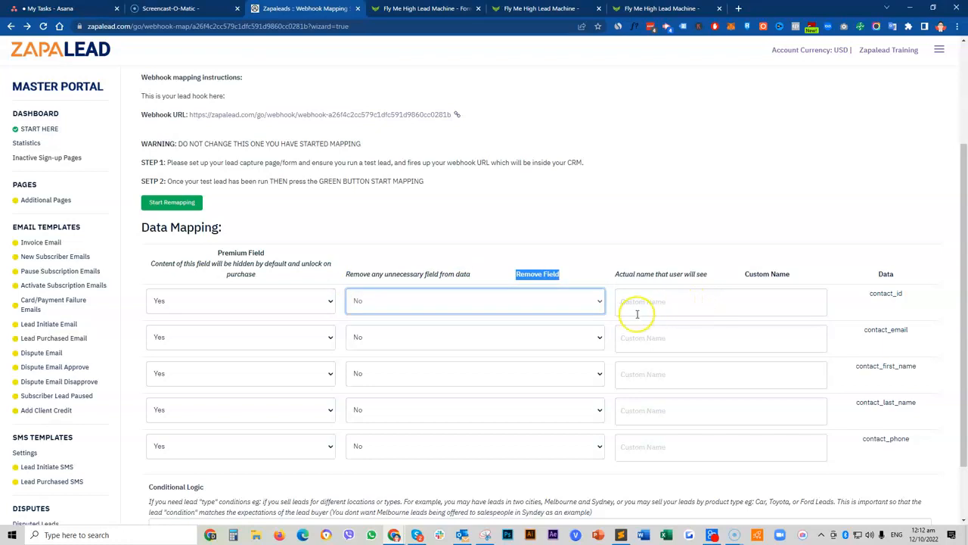
Step: Keep contact_id as a premium field, name it Contact ID, and name contact_email Email
click(253, 303)
click(254, 303)
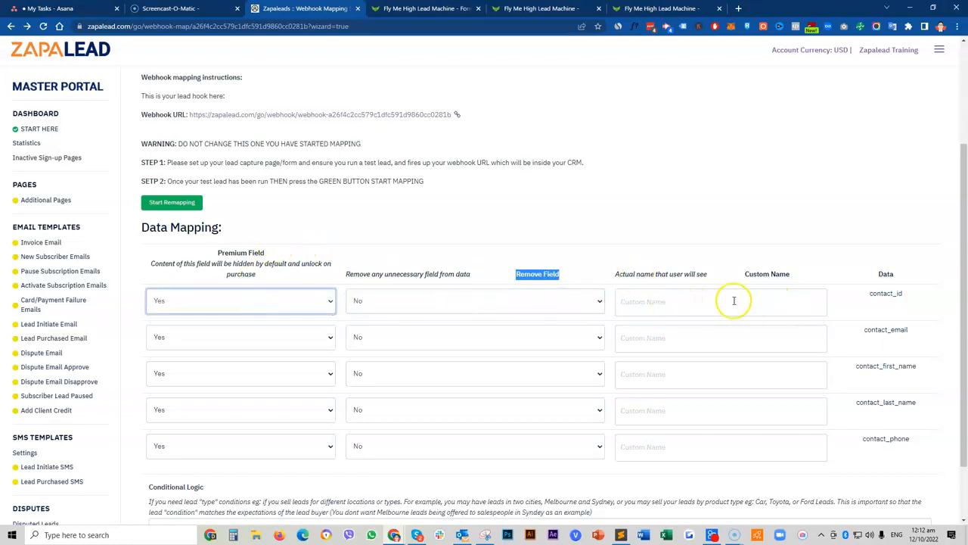
click(734, 300)
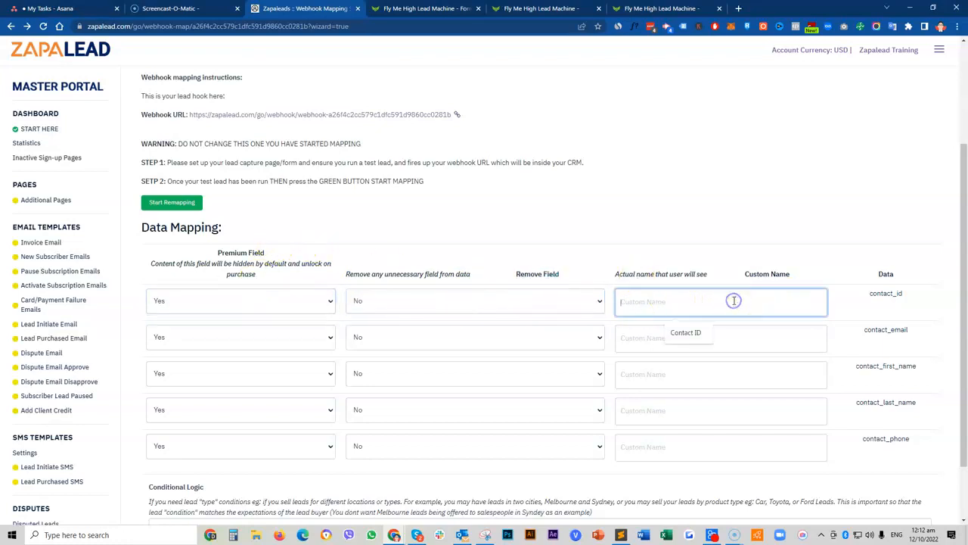
click(710, 331)
click(673, 344)
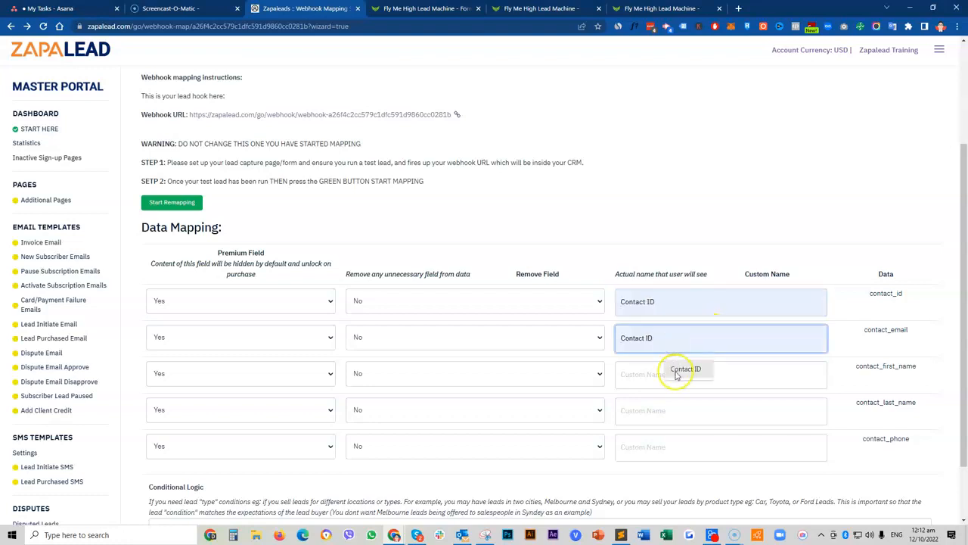
click(653, 342)
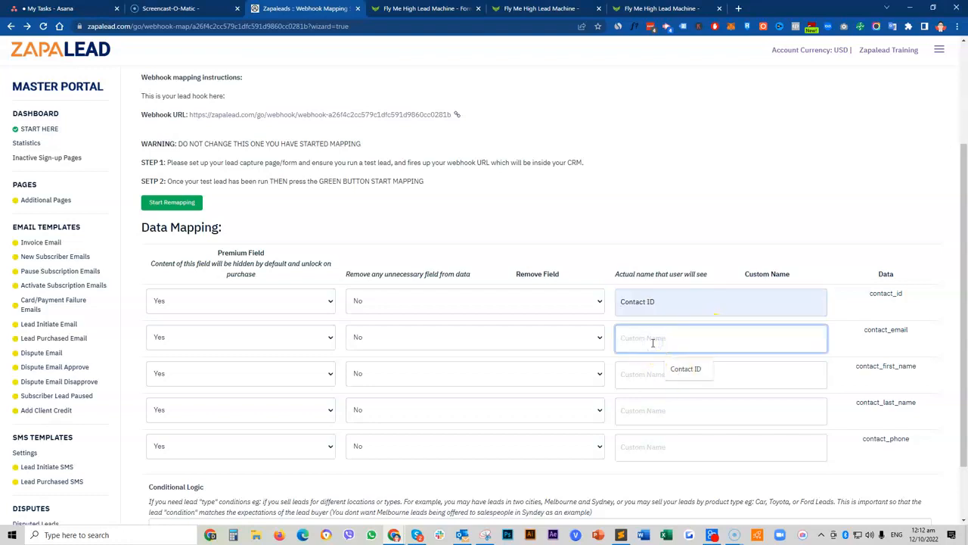
text(W)
Step: Name the remaining contact fields First Name, Last Name and Phone Number
click(648, 376)
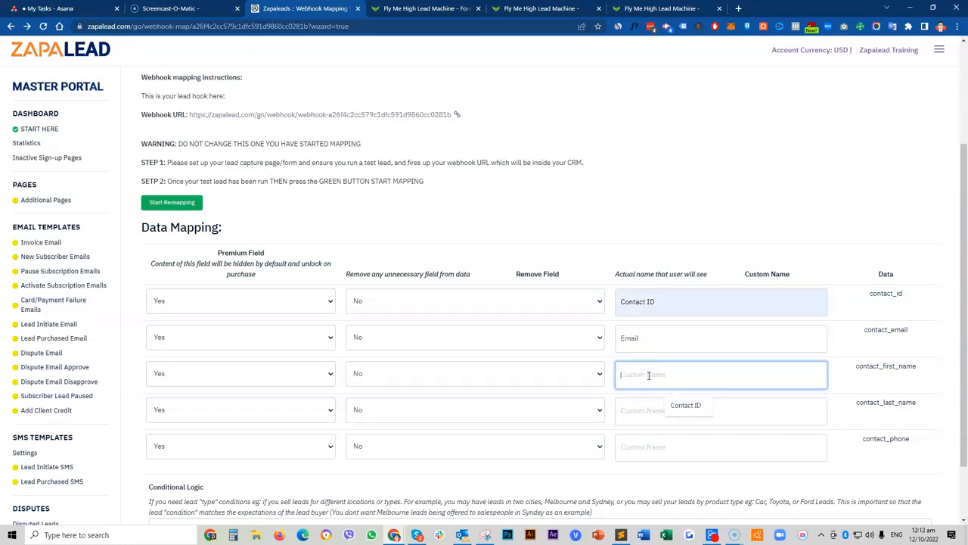
text(Fbast Name)
key(Tab)
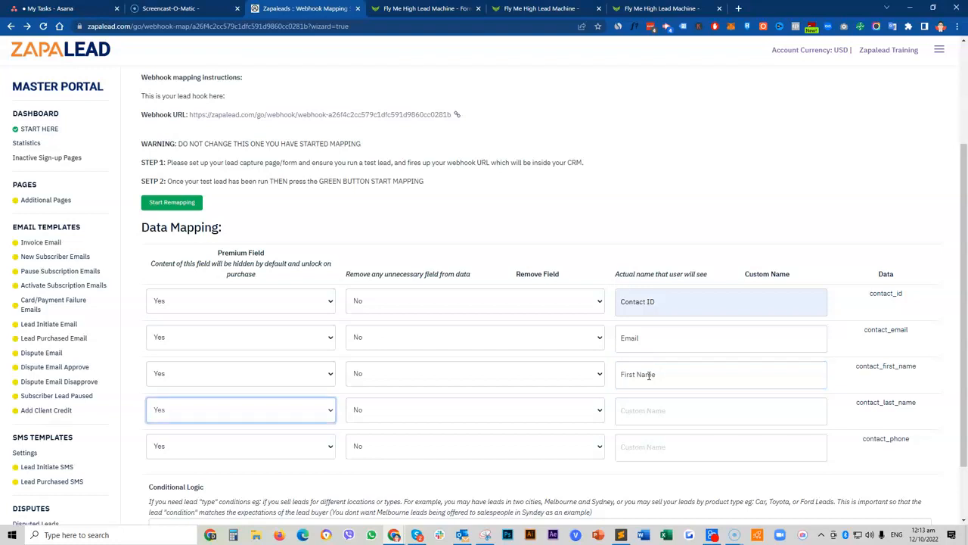
click(653, 401)
text(Las)
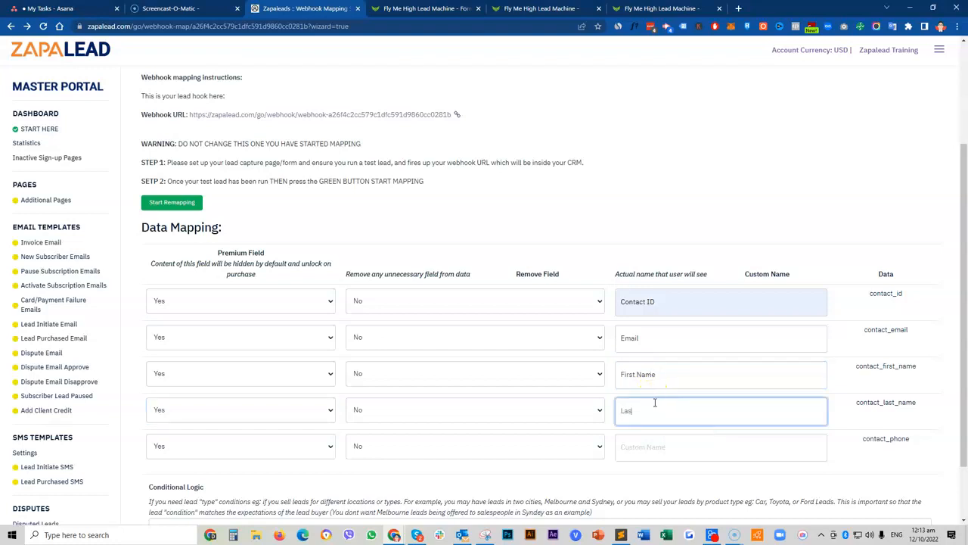
text(t Name)
click(666, 438)
text(Phone NUmber)
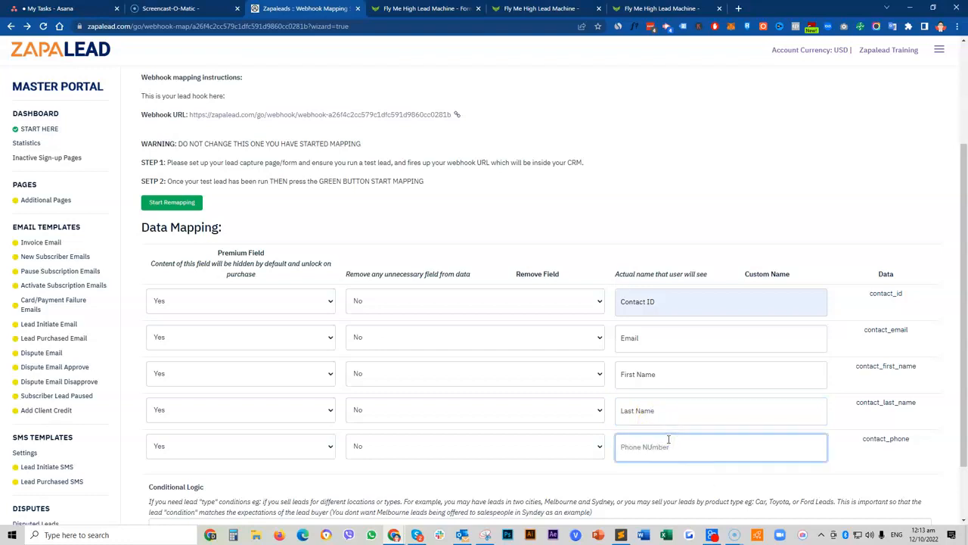
click(655, 449)
click(653, 447)
scroll(652, 448, down, 1)
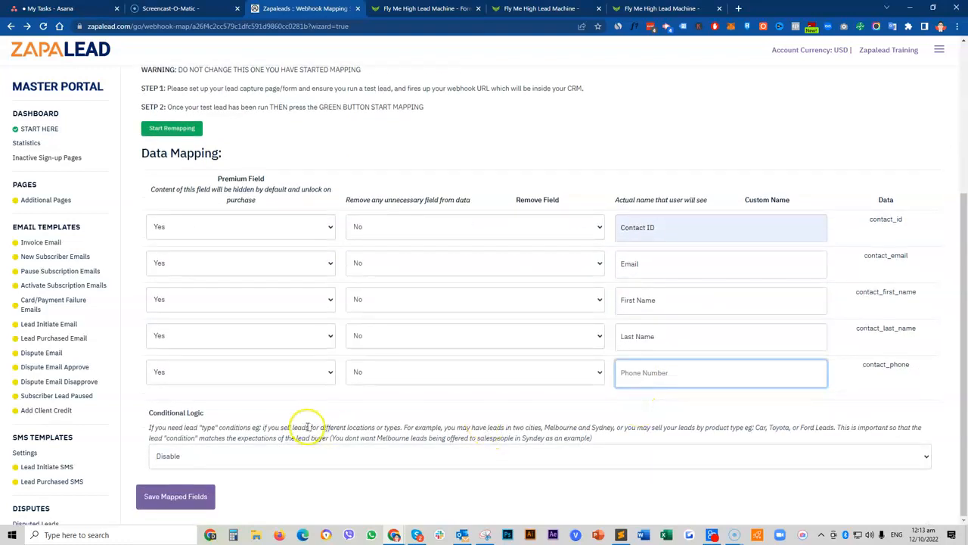
Step: Set the Conditional Logic dropdown to Enable
click(246, 459)
click(246, 457)
click(246, 458)
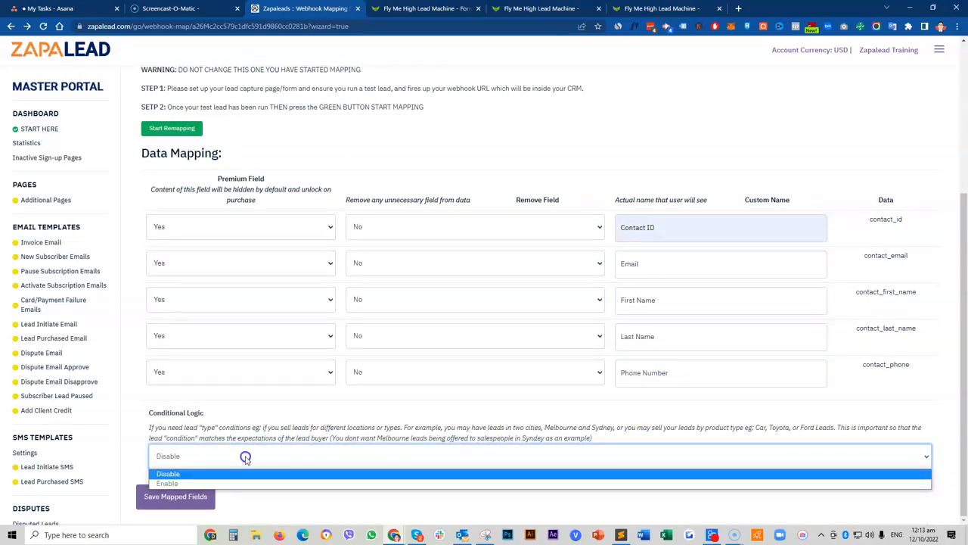
click(225, 452)
click(205, 480)
scroll(217, 443, down, 2)
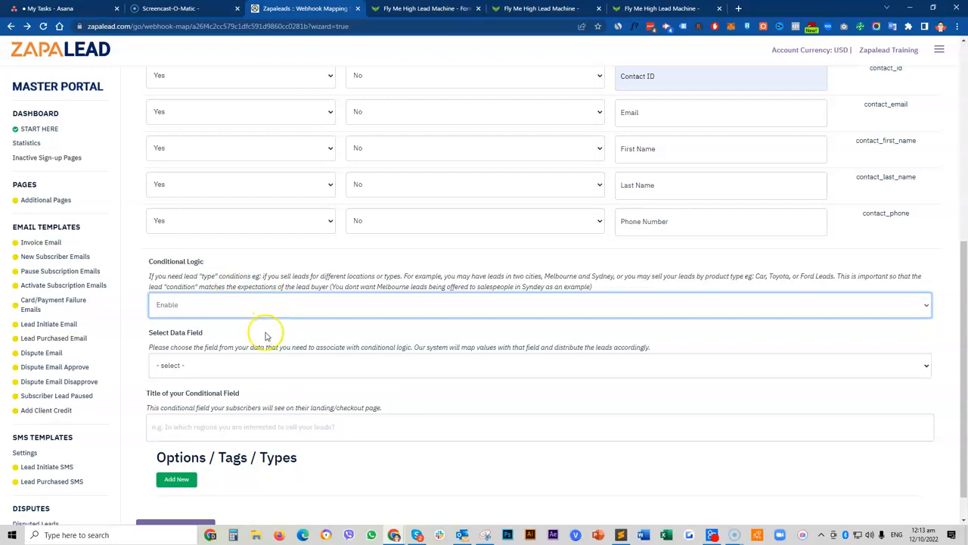
Step: Browse the Select Data Field list without choosing, then place the caret in the conditional field title box
click(249, 371)
click(248, 372)
click(249, 371)
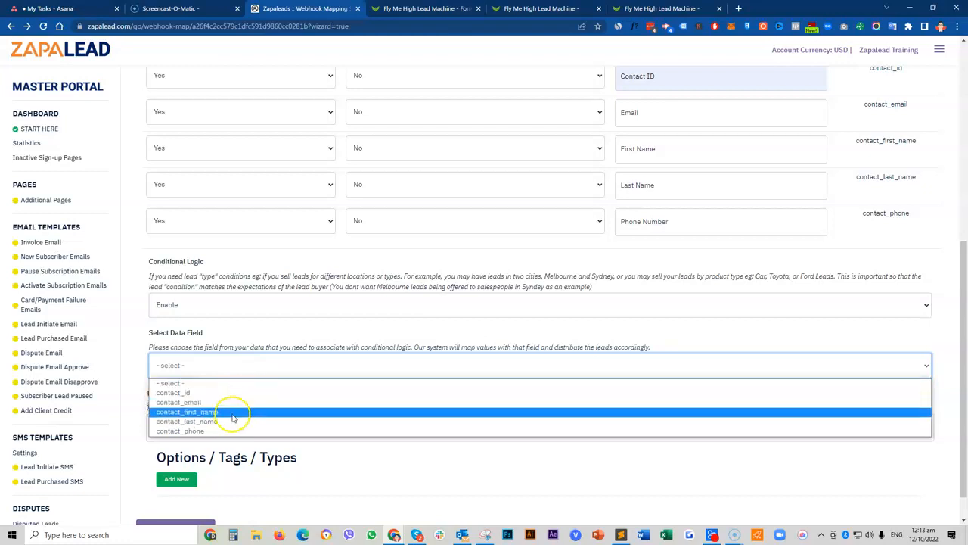
click(137, 348)
click(181, 429)
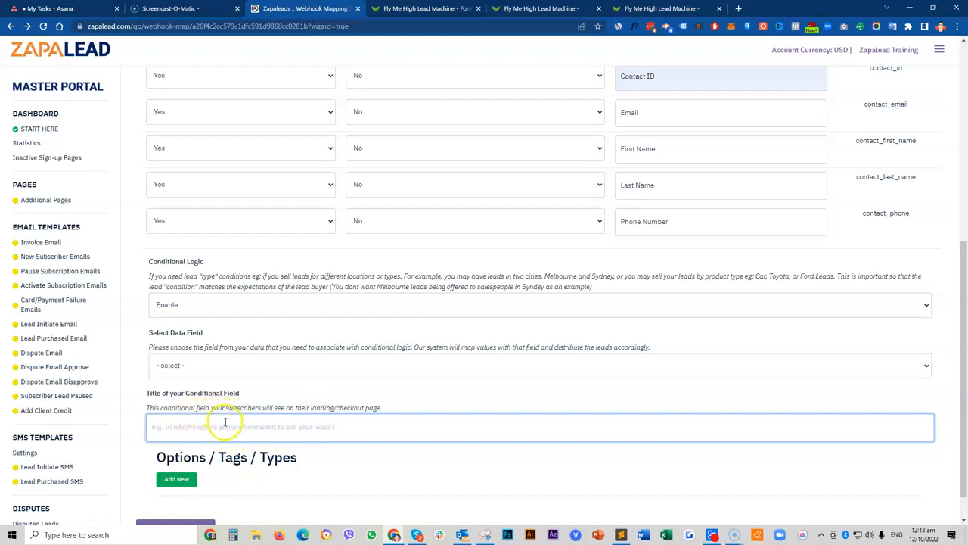
scroll(265, 397, down, 1)
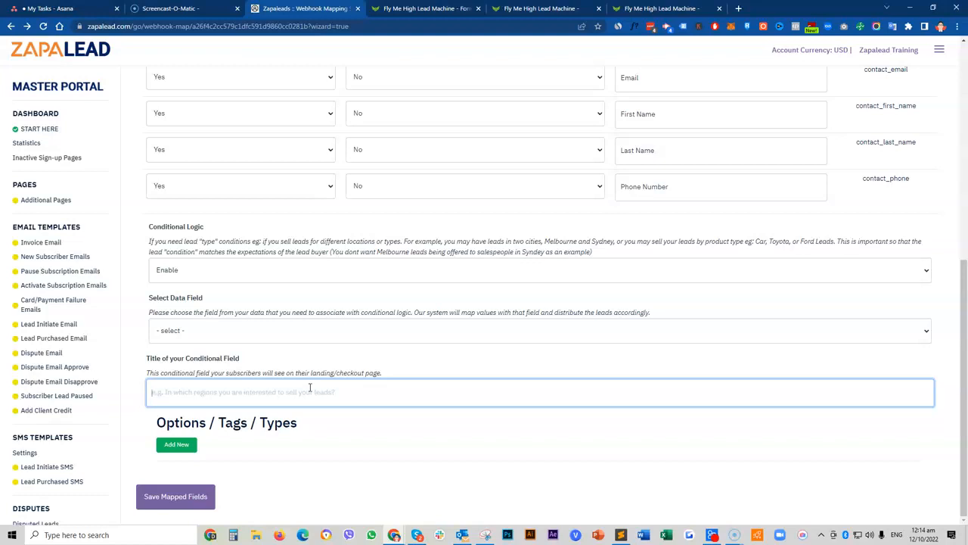
click(291, 394)
click(333, 393)
click(315, 394)
scroll(450, 359, up, 4)
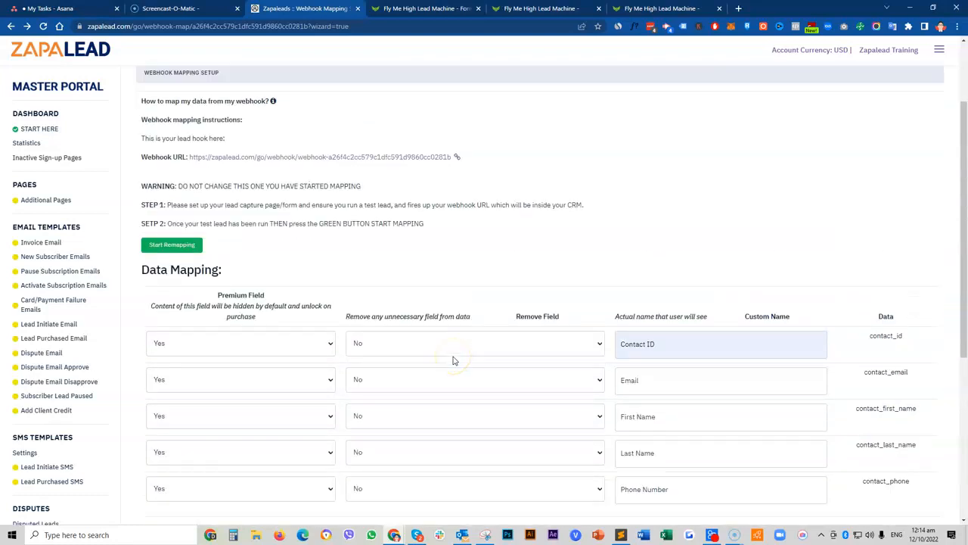
scroll(452, 360, down, 4)
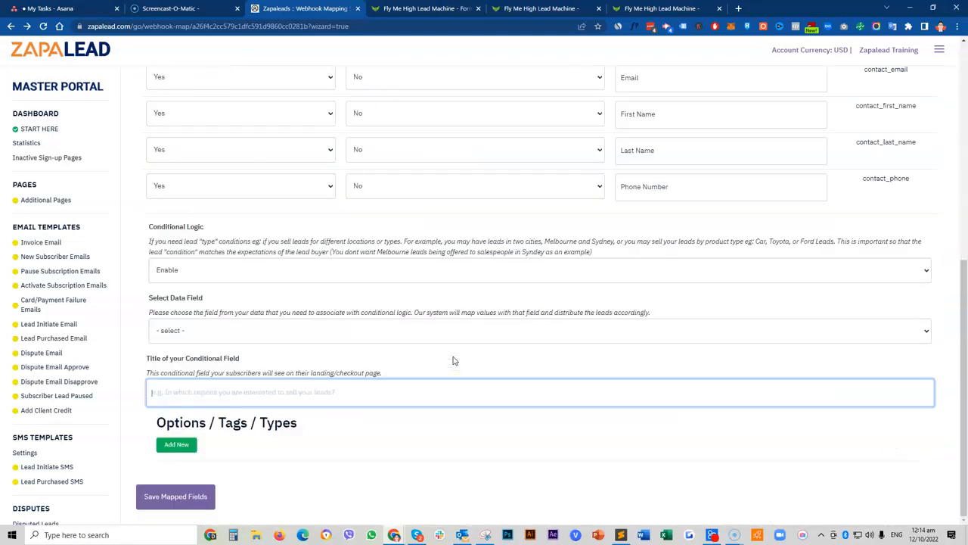
Step: Save the mapped fields and continue to step 5, Payment Settings with Stripe API Setup in Test
click(184, 502)
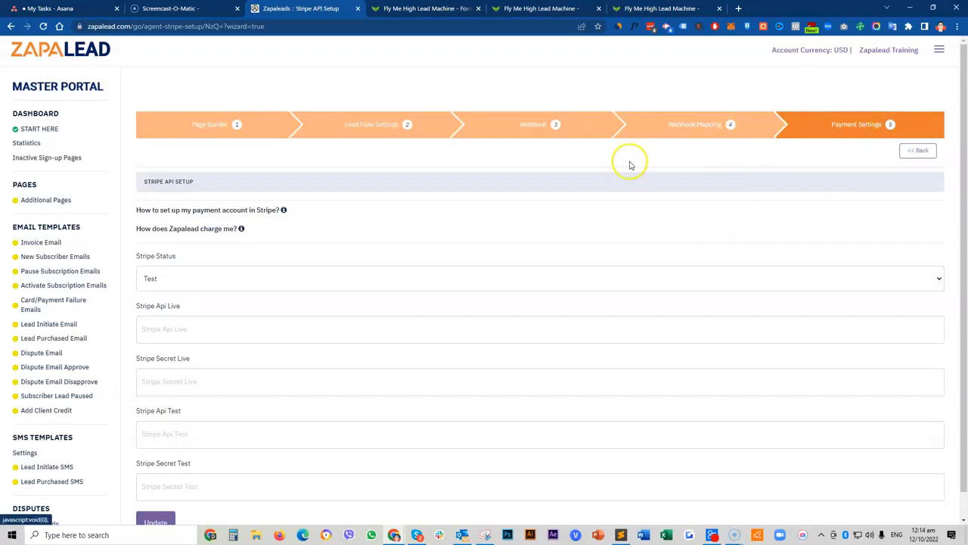
scroll(405, 247, down, 1)
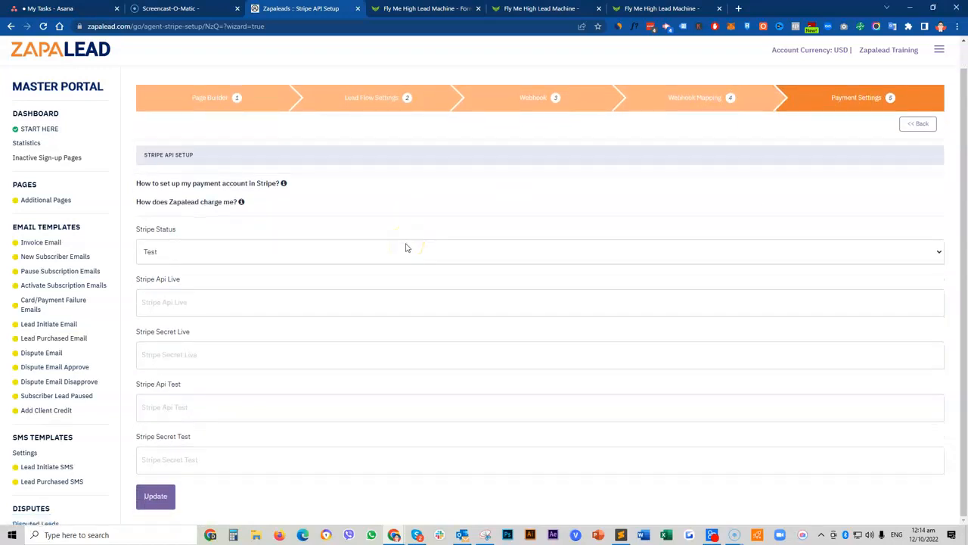
scroll(389, 335, up, 1)
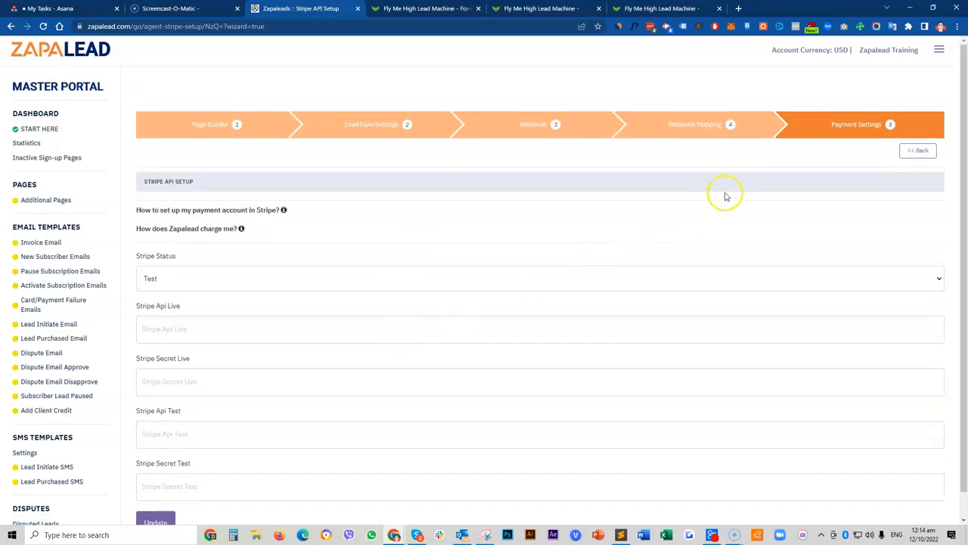